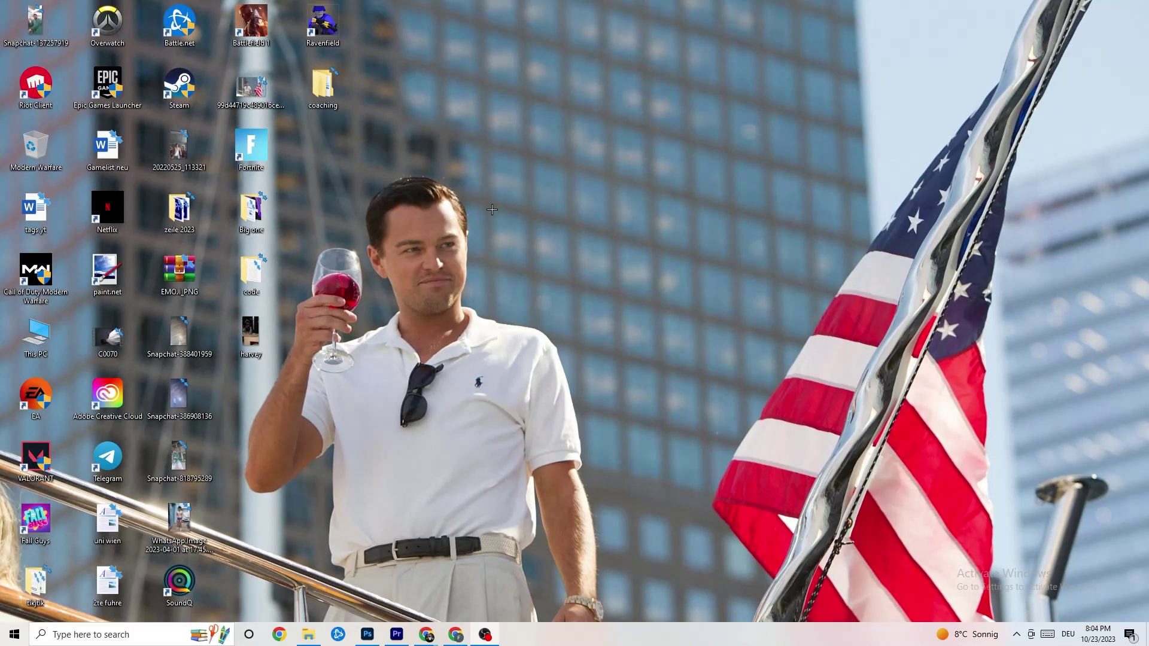
Drag the Steam shortcut (D:\steam1) into open desktop space near the top centre
left_click_drag(180, 85, 581, 231)
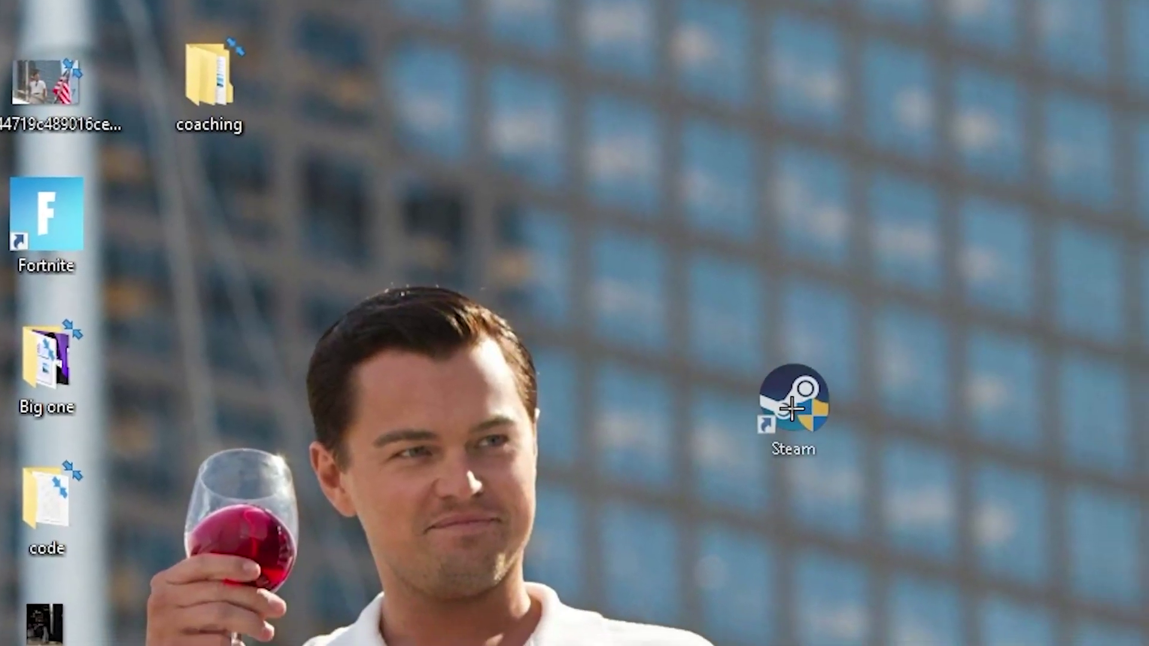
left_click_drag(792, 409, 705, 492)
left_click_drag(317, 351, 443, 191)
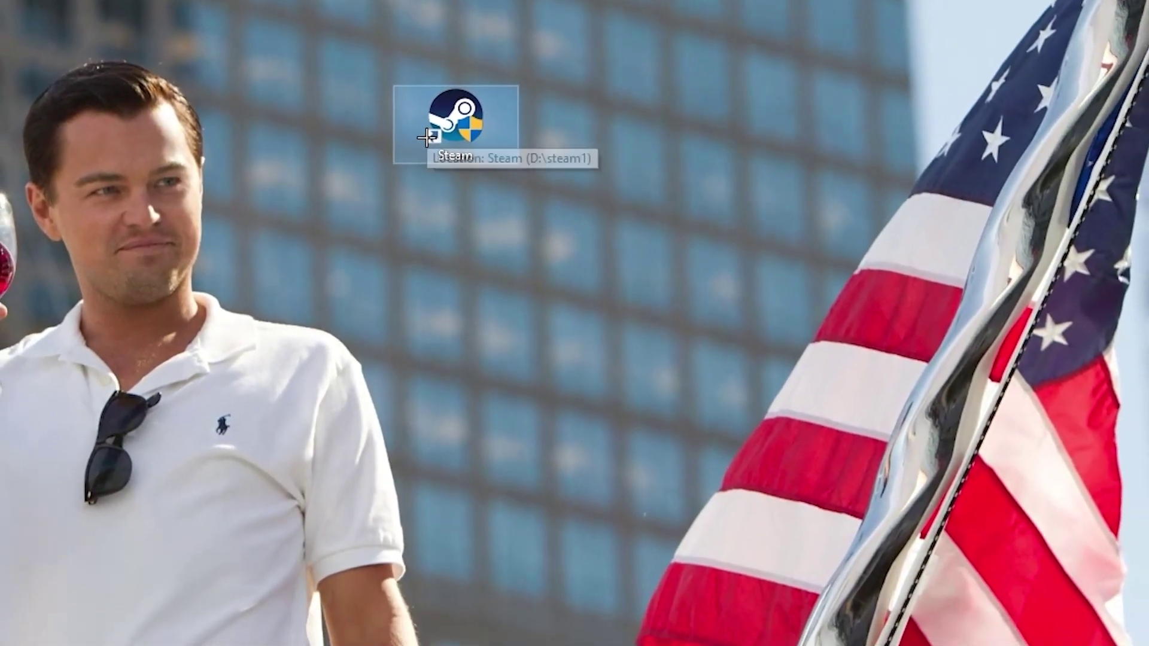
Launch Steam as administrator, then nudge its shortcut left and open its Properties
right_click(426, 138)
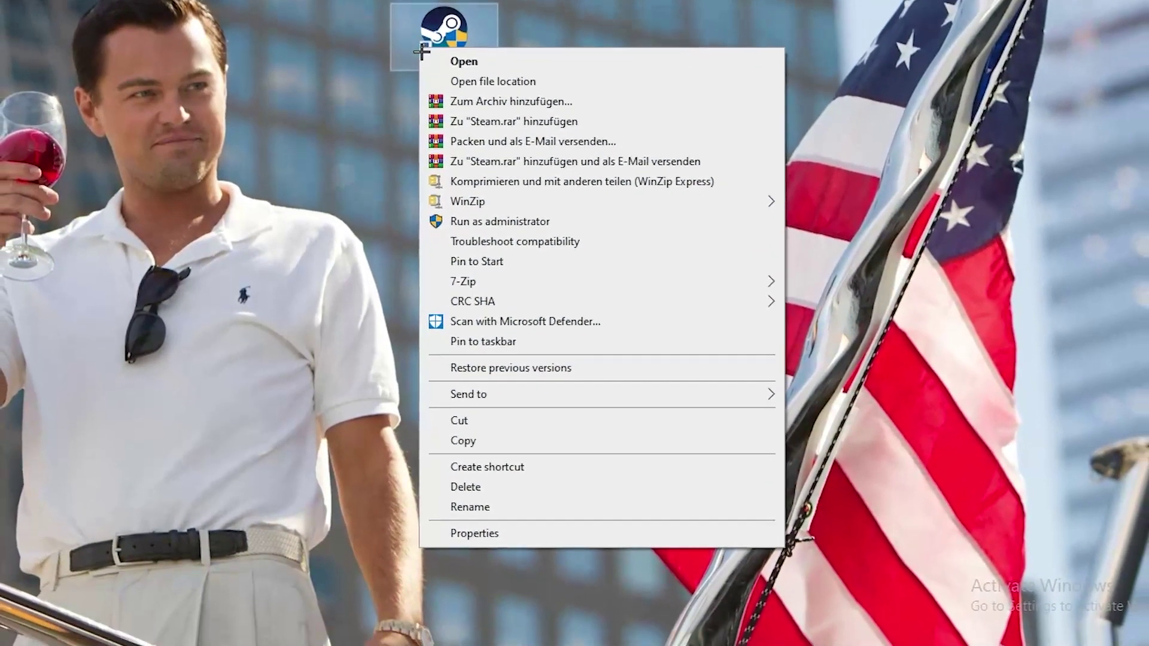
left_click(507, 228)
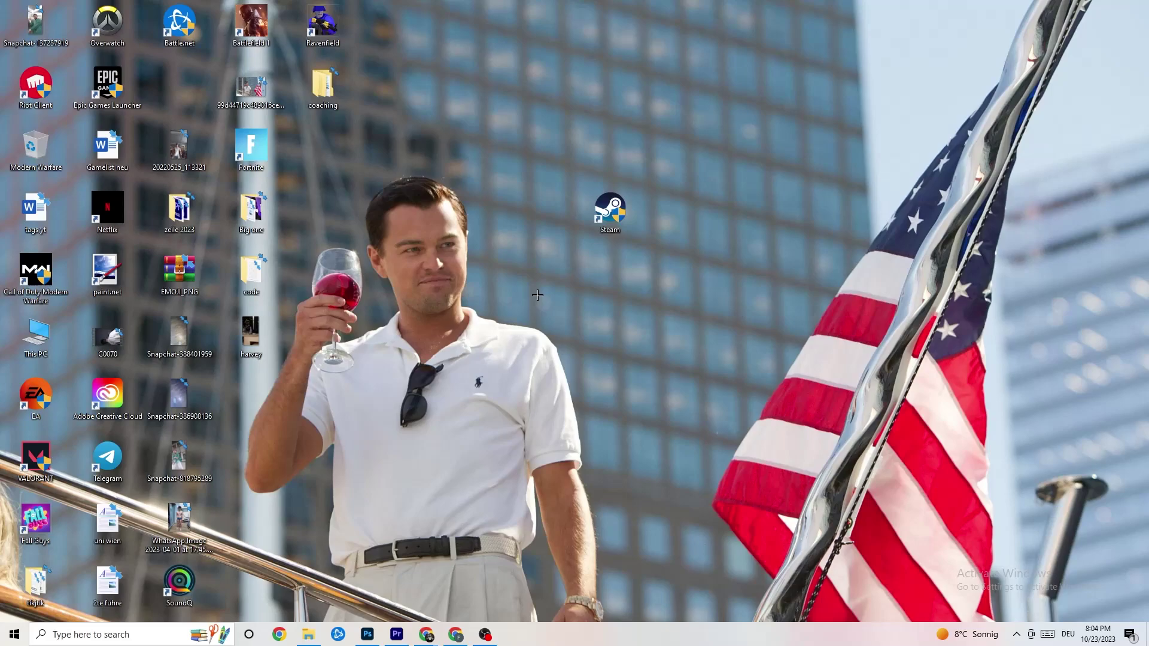
left_click_drag(611, 210, 573, 306)
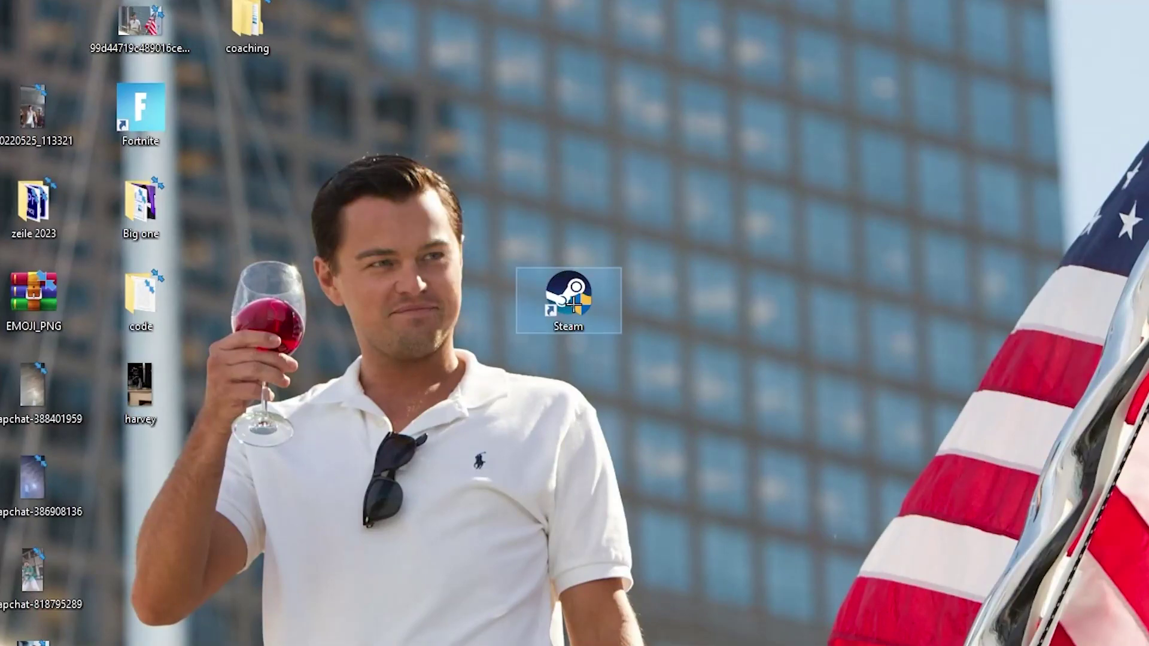
right_click(575, 305)
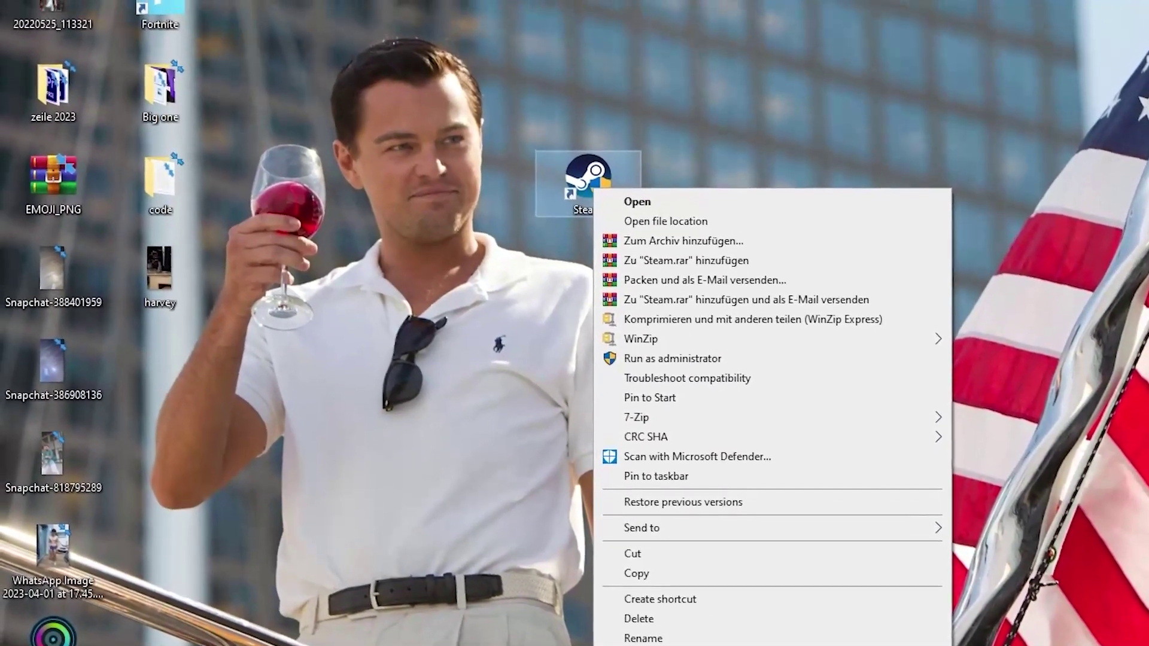
left_click(693, 633)
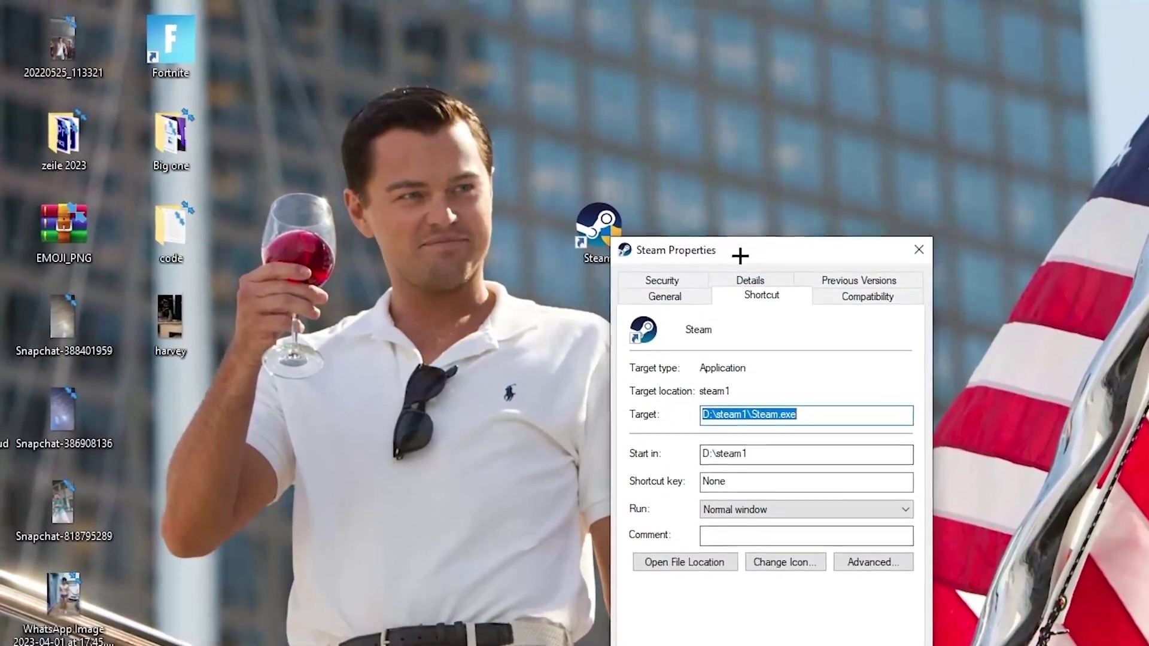
On Steam's Compatibility tab, keep Windows 8 mode and run-as-administrator, then confirm with OK
left_click_drag(738, 253, 601, 69)
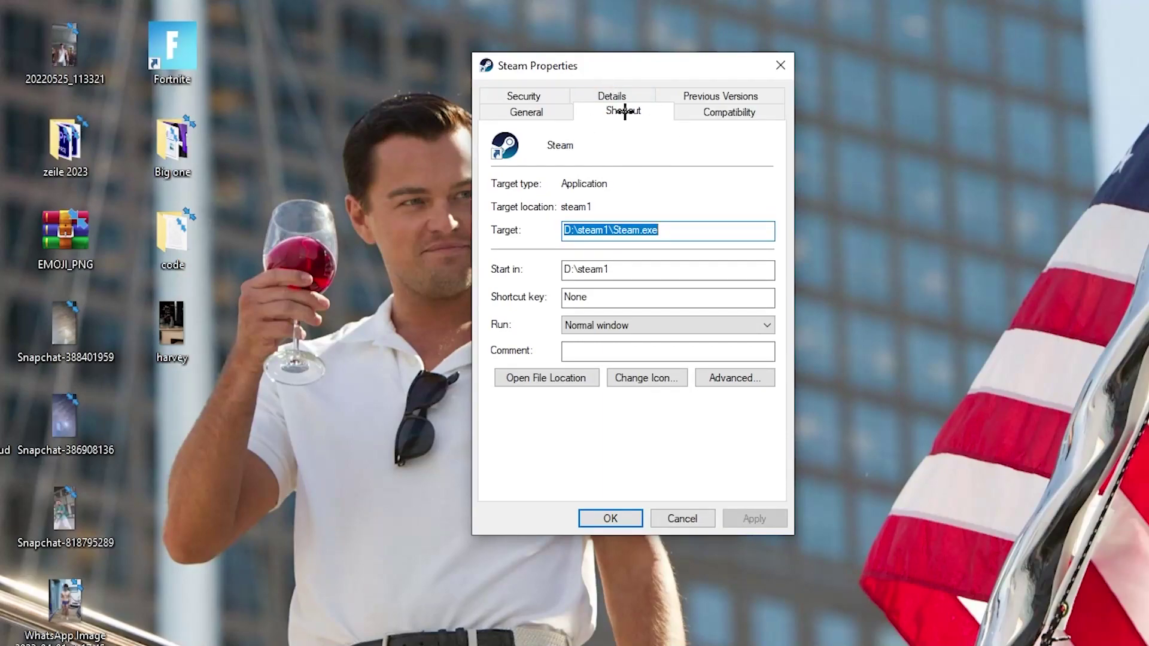
left_click(723, 112)
left_click_drag(647, 102, 632, 57)
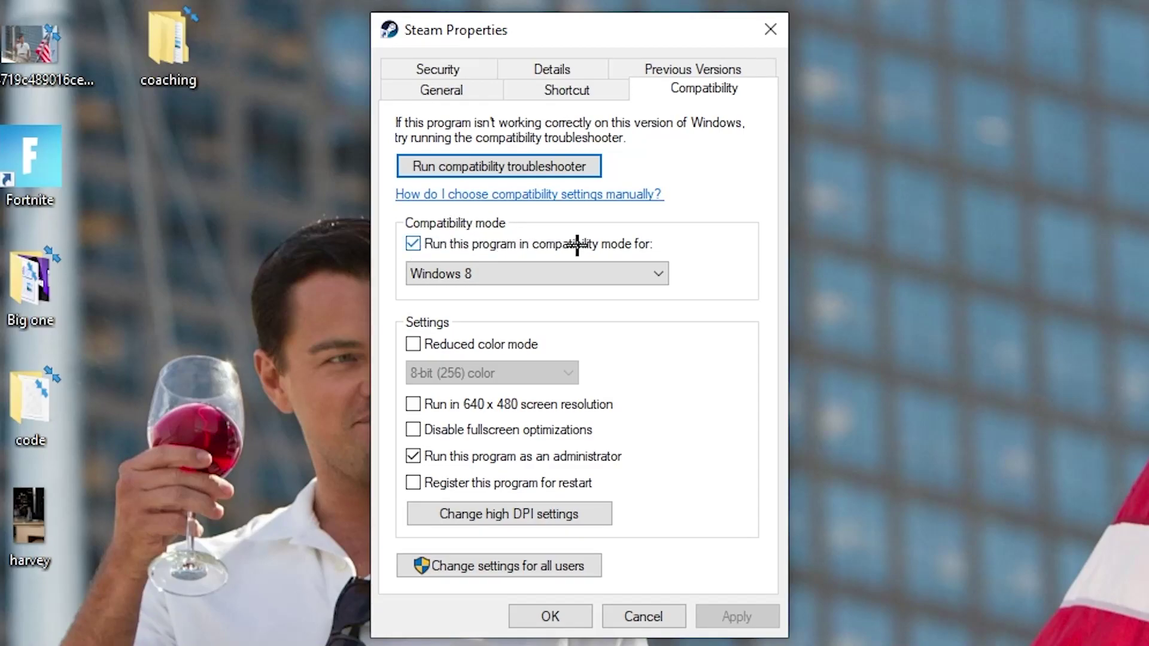
left_click(644, 266)
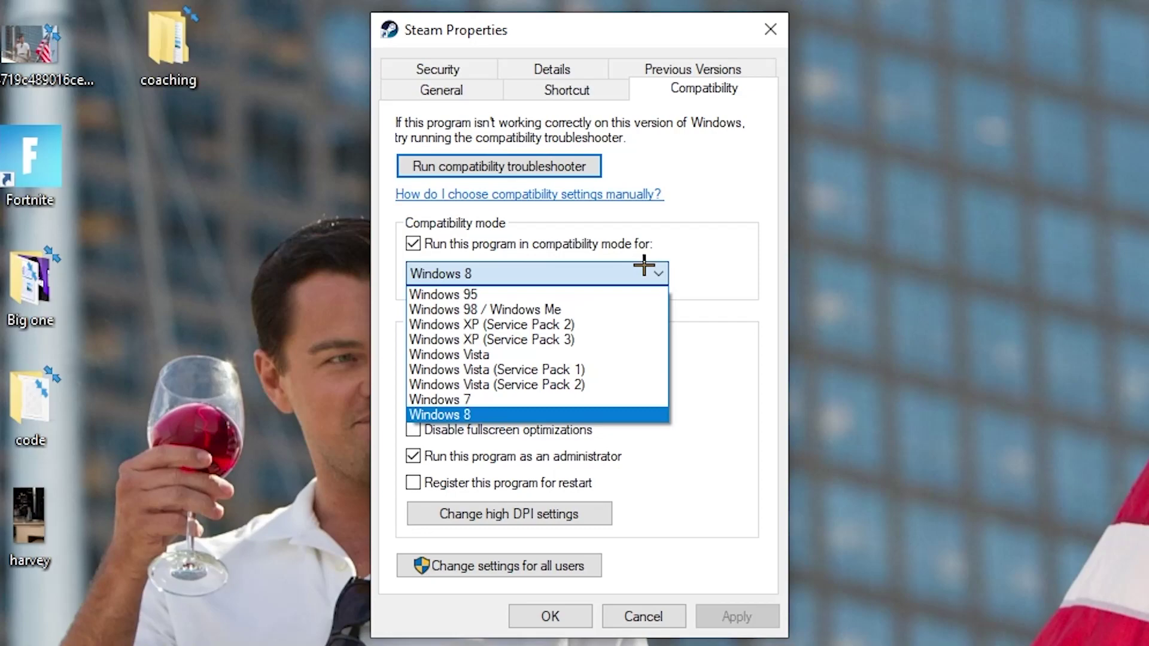
left_click(697, 253)
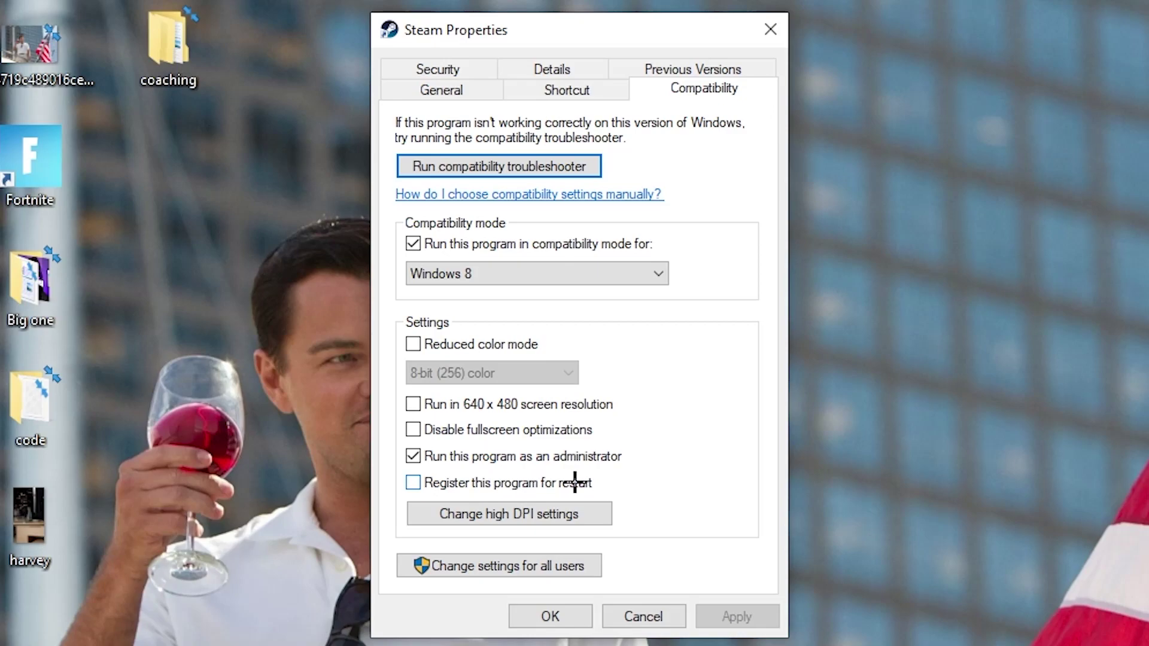
left_click(557, 616)
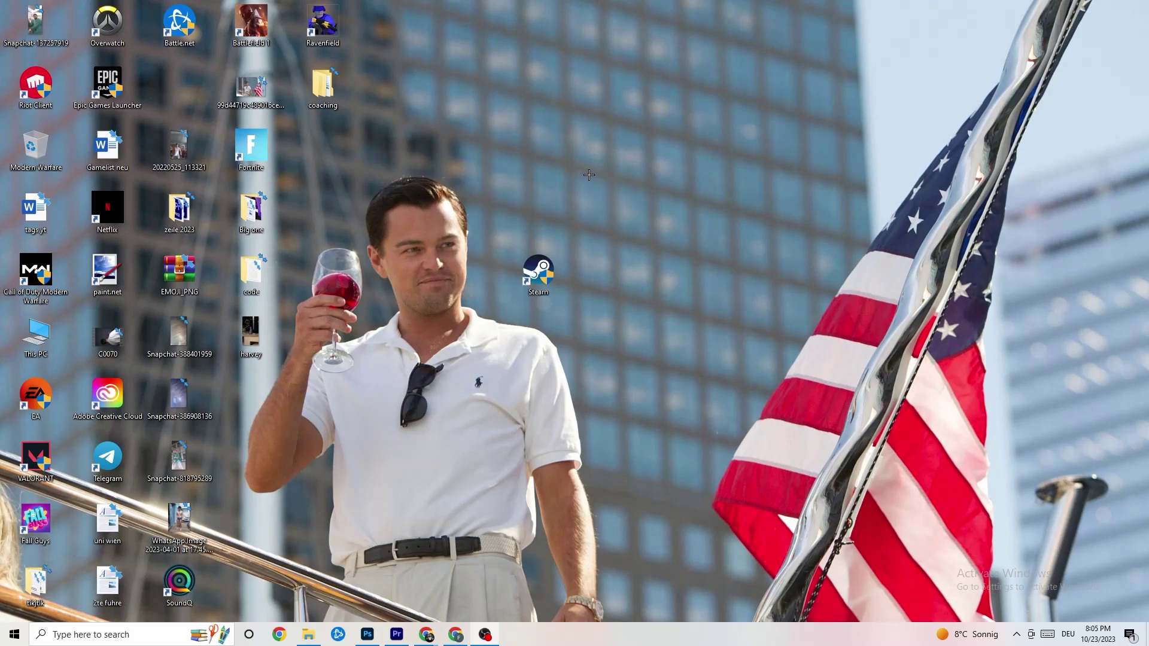
Move the Steam shortcut back into the icon grid beside the Epic Games Launcher
left_click_drag(553, 275, 542, 154)
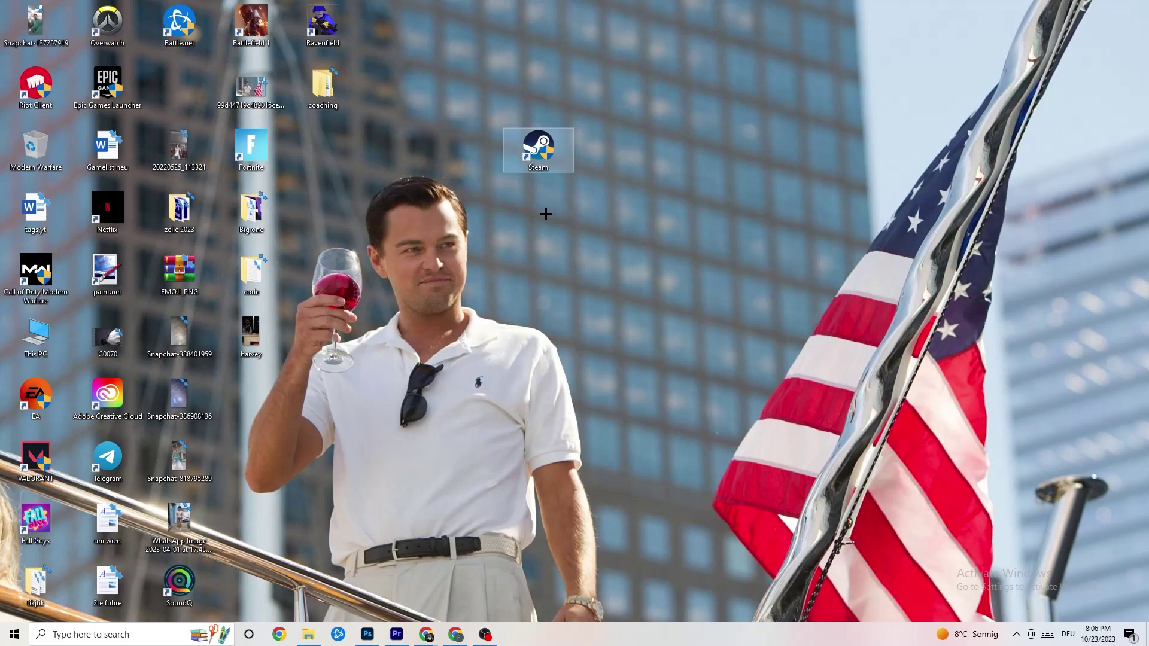
left_click_drag(538, 145, 467, 206)
left_click(498, 164)
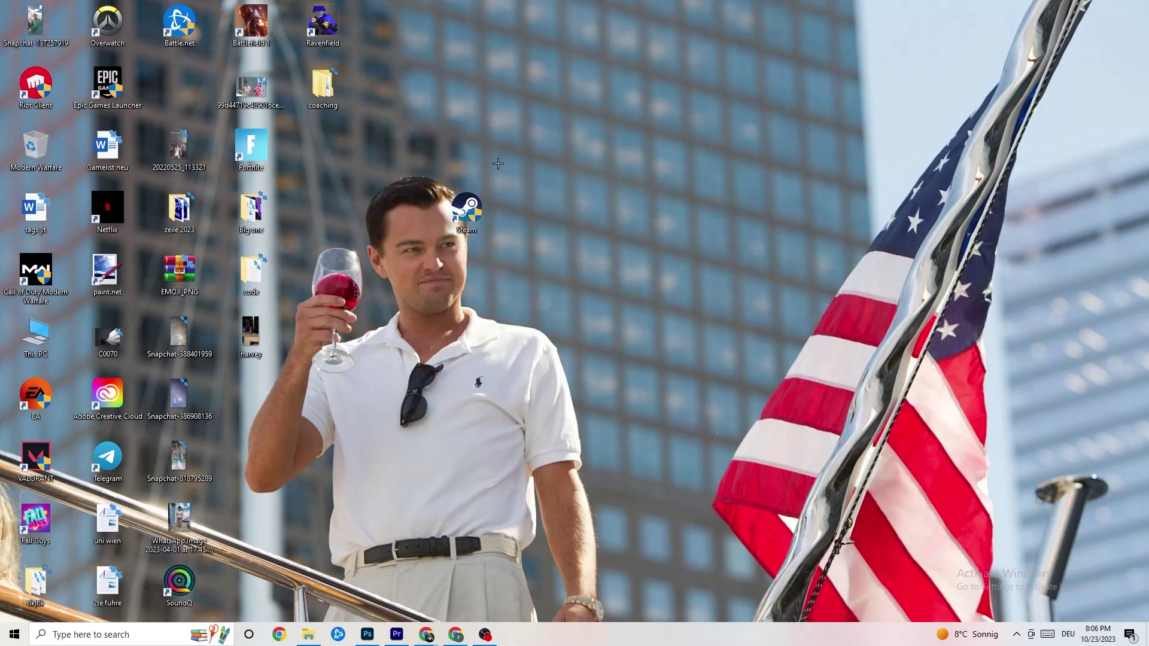
left_click_drag(467, 207, 536, 182)
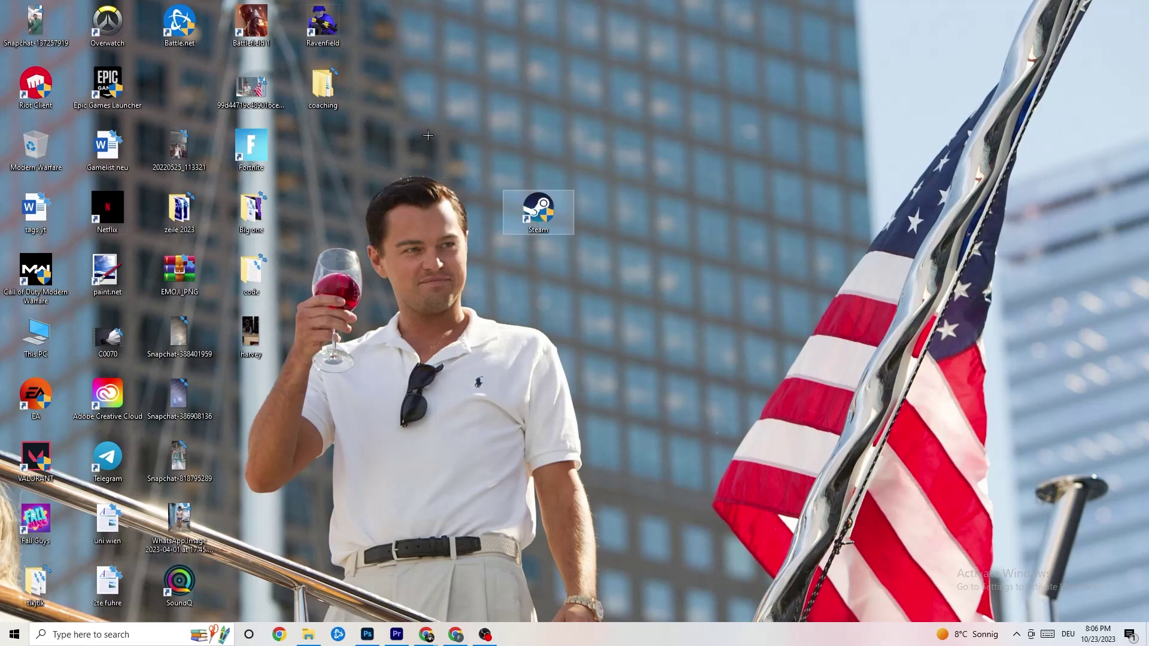
Reopen Steam's Properties to confirm compatibility settings, close it and deselect the icon
right_click(534, 227)
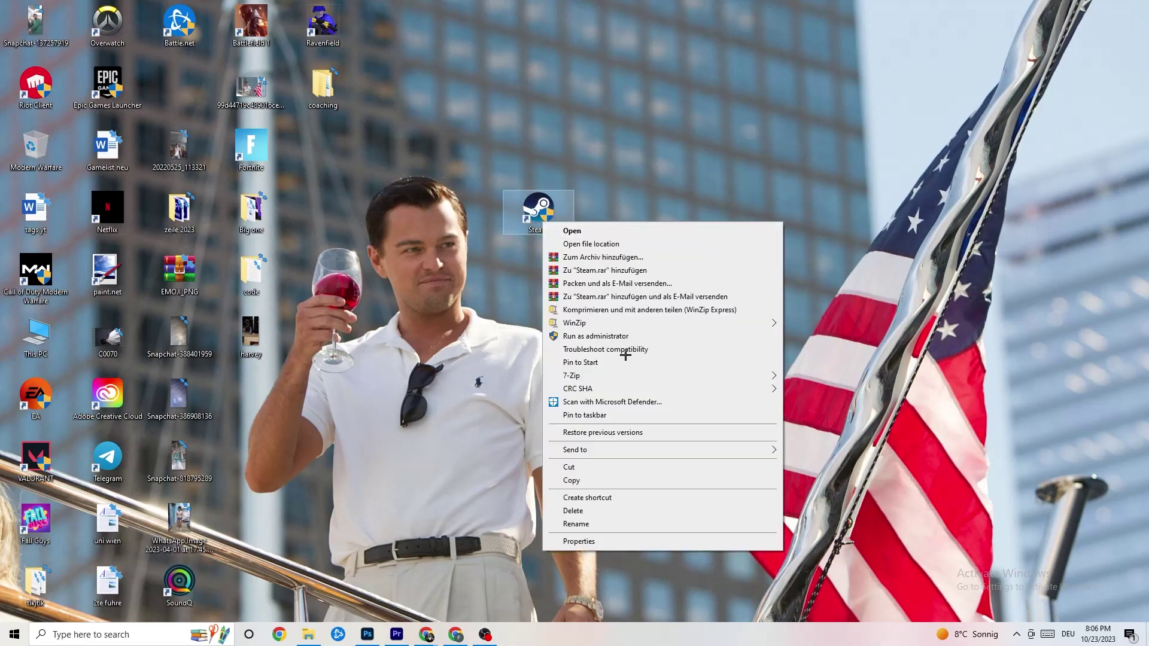
left_click(598, 541)
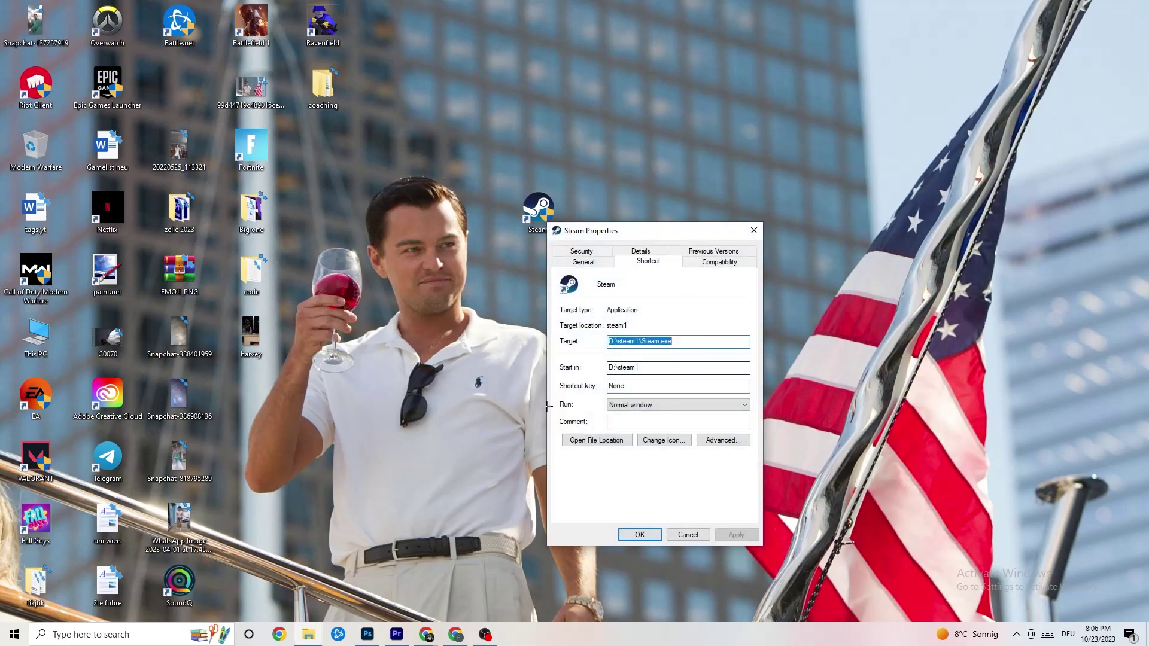
left_click(719, 261)
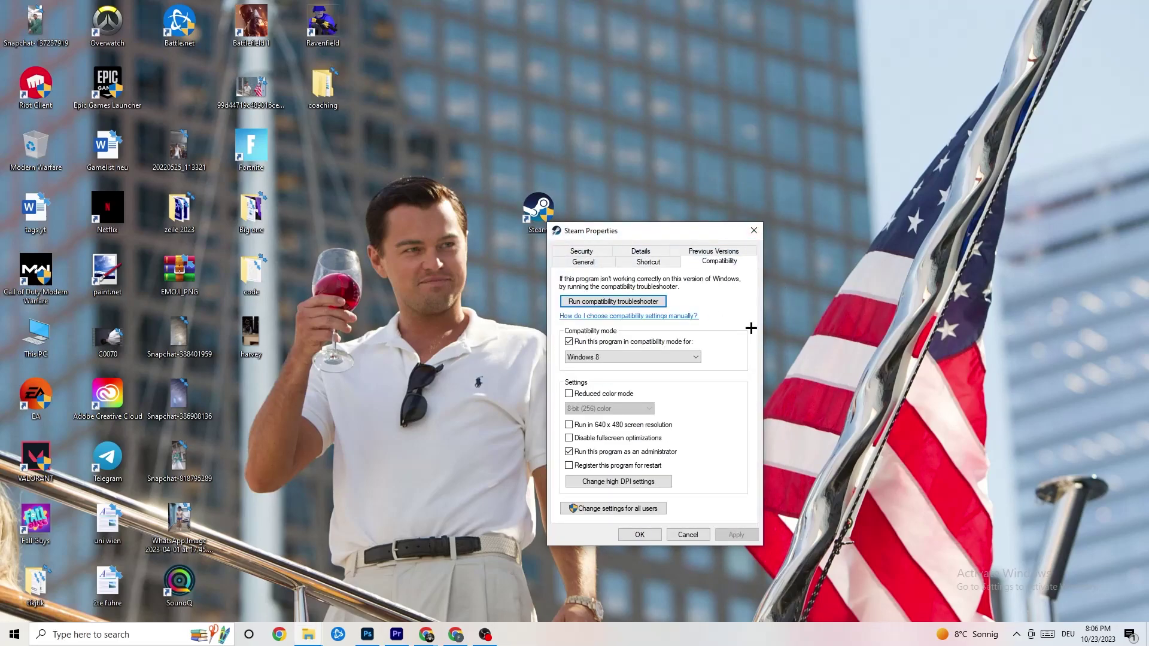
left_click(754, 230)
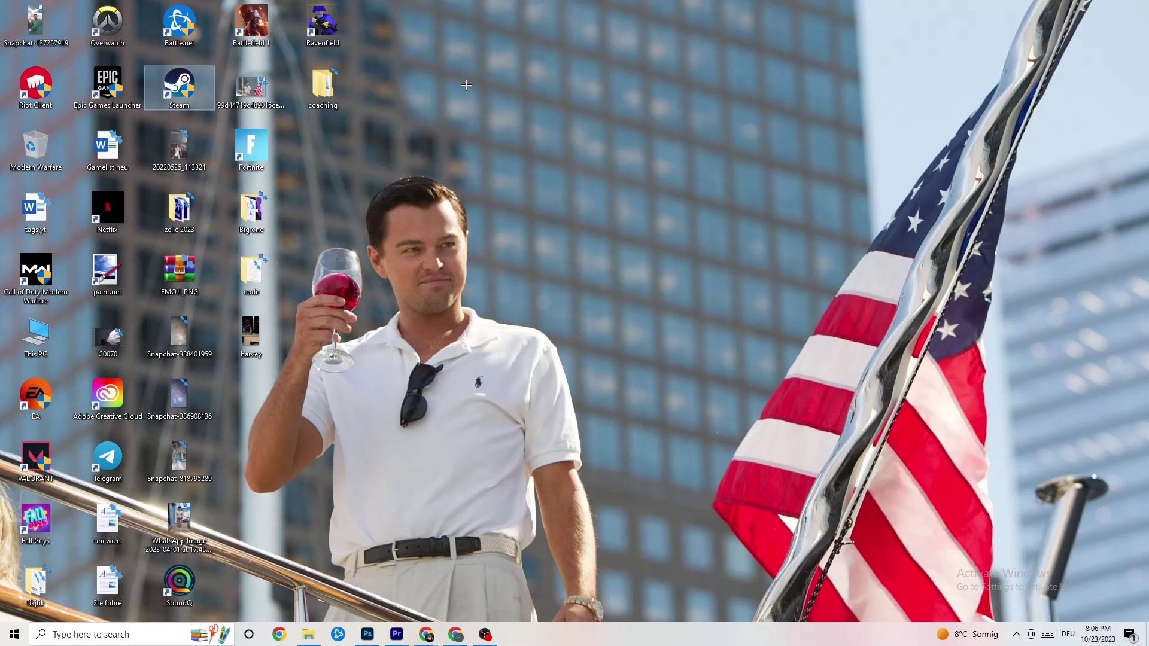
left_click(558, 117)
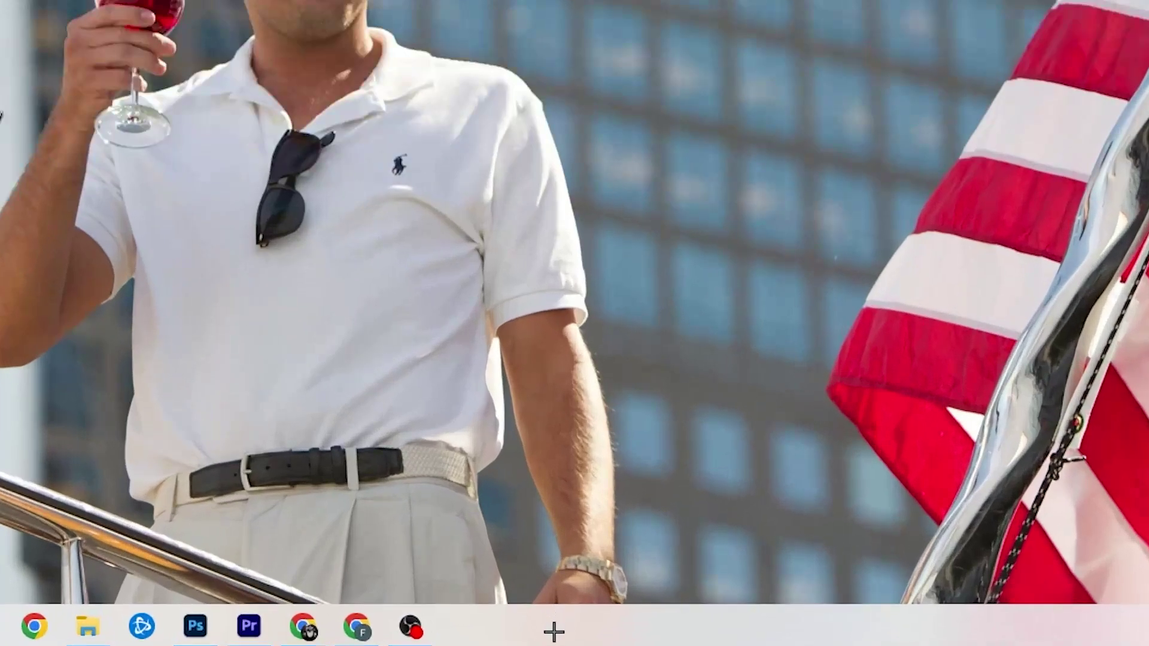
Launch Task Manager from the taskbar menu and maximize its window
right_click(492, 637)
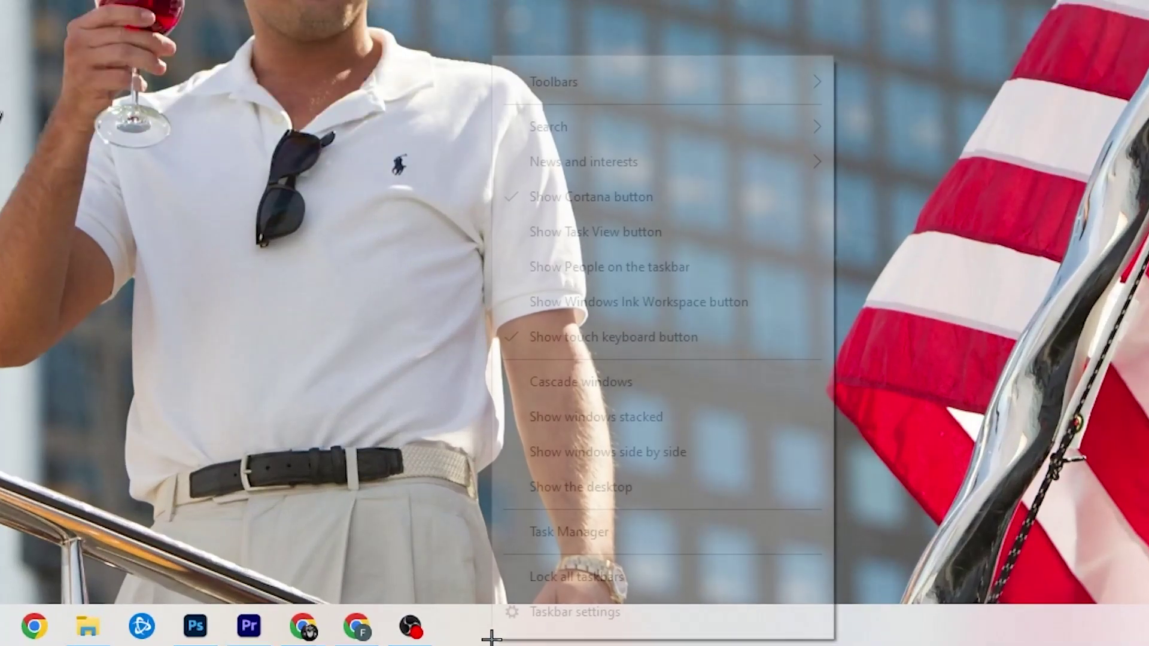
left_click(597, 534)
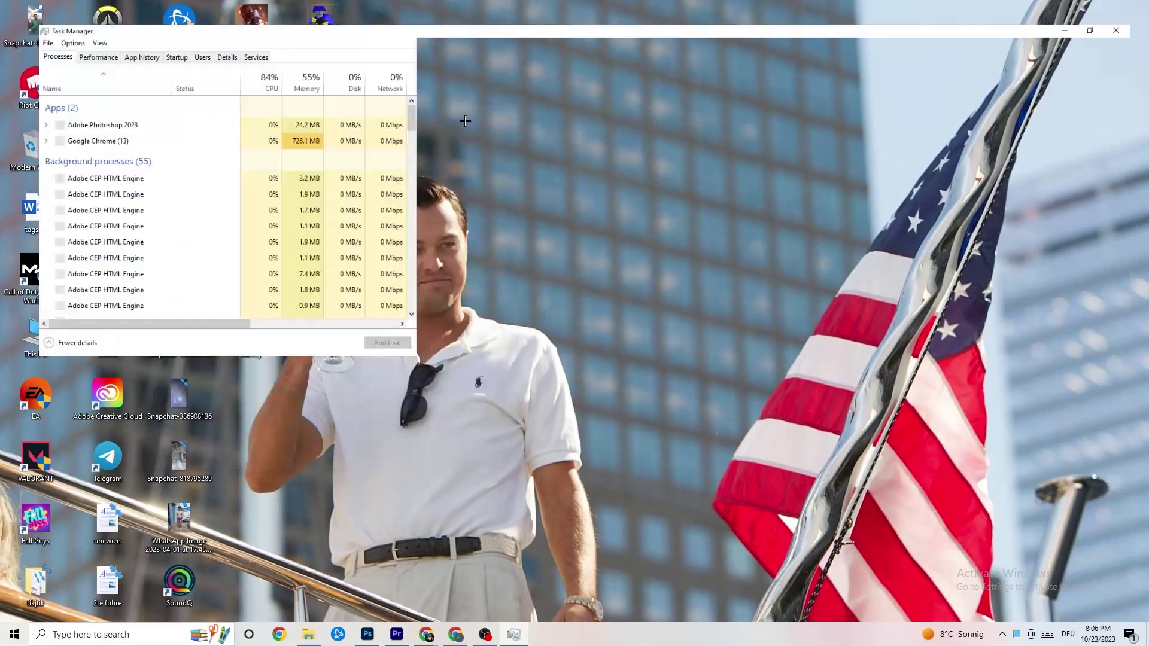
left_click_drag(209, 34, 496, 52)
left_click(653, 56)
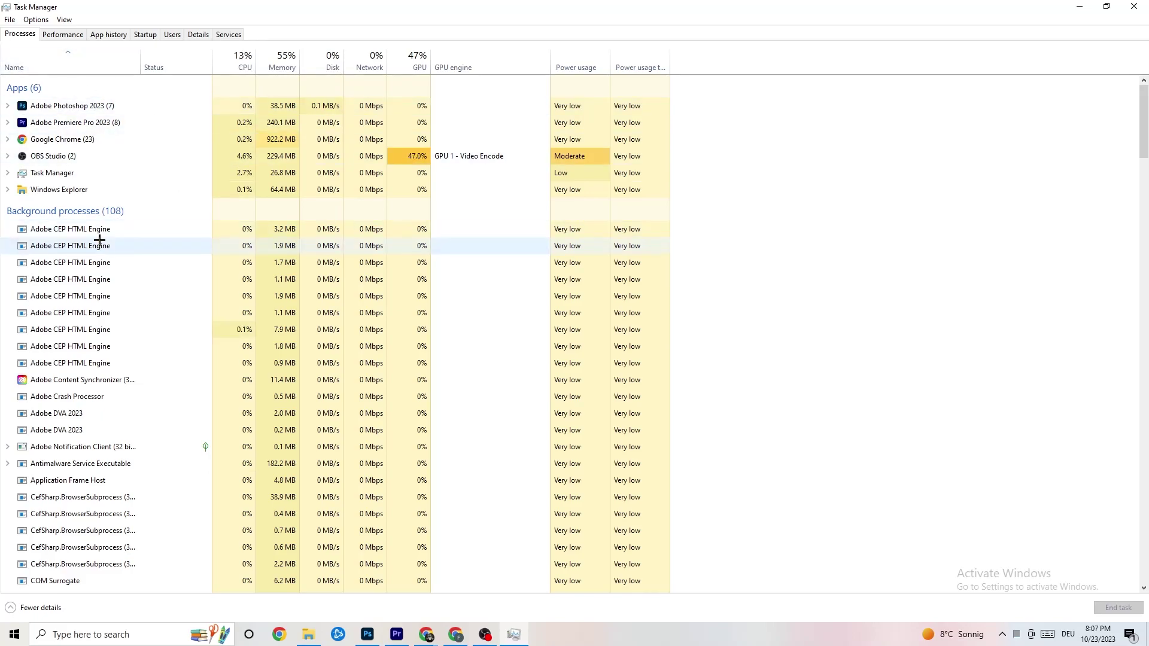
End the Adobe Photoshop 2023 task from the Processes list
scroll(86, 355, "down", 15)
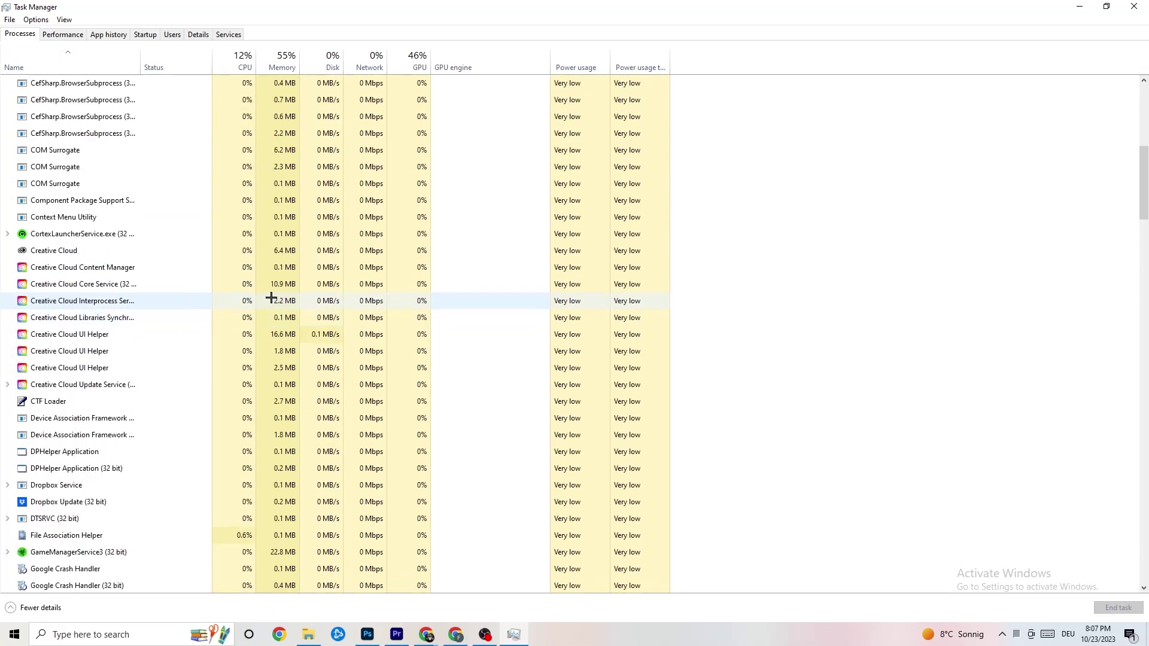
scroll(304, 295, "down", 4)
scroll(308, 289, "up", 20)
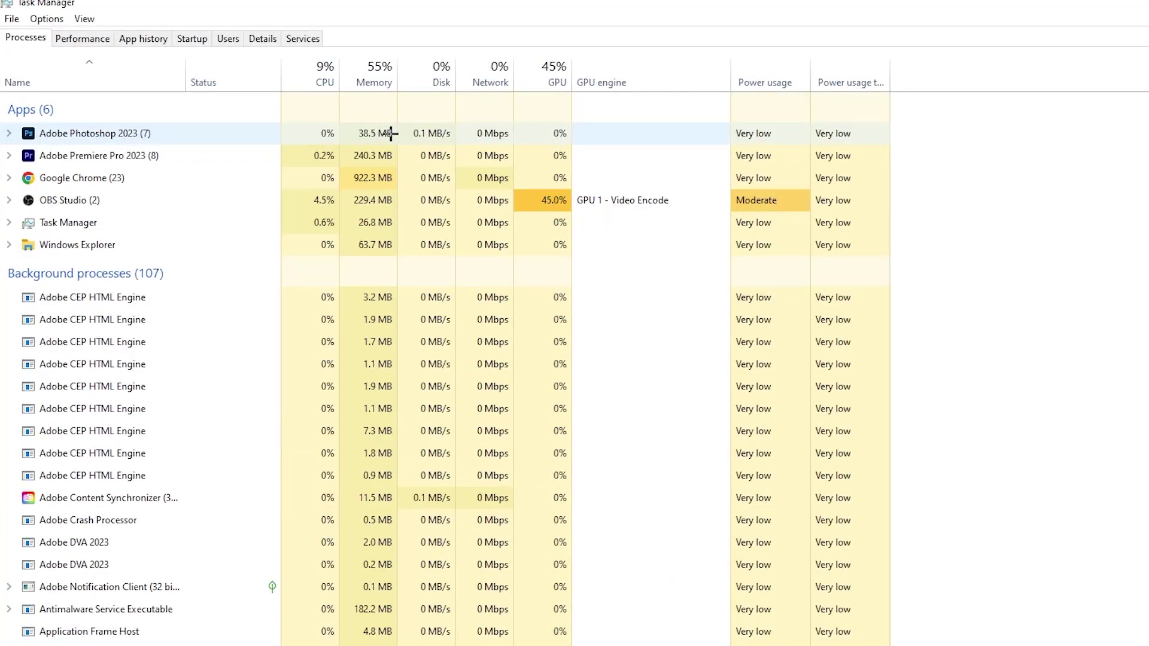
right_click(412, 135)
right_click(208, 141)
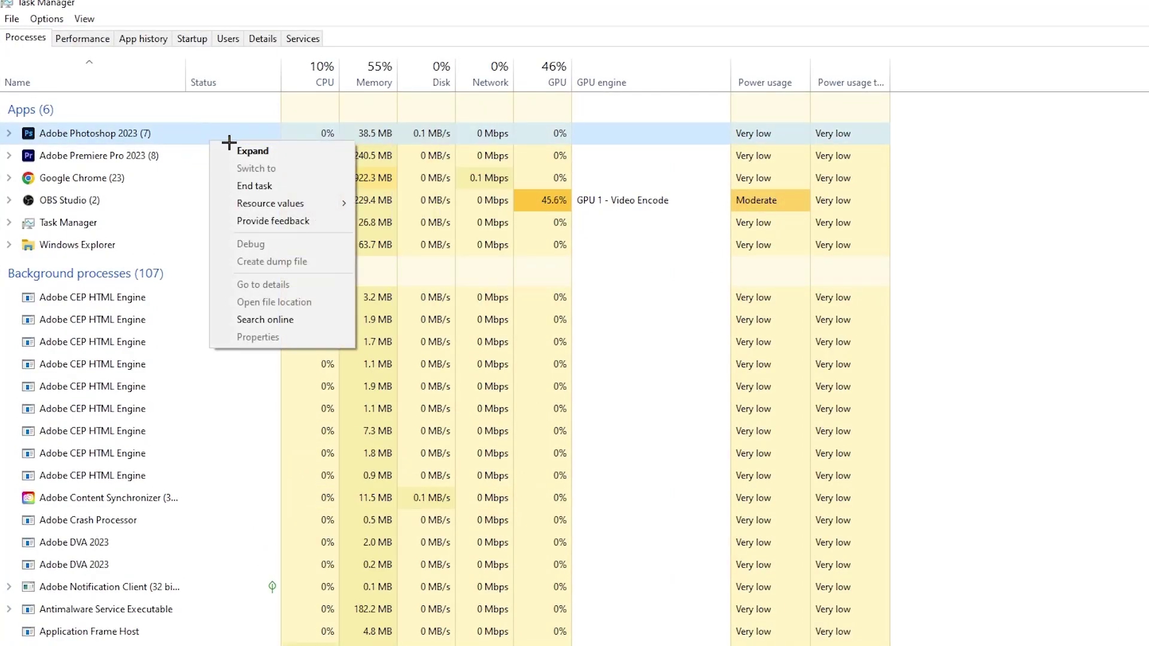
left_click(301, 184)
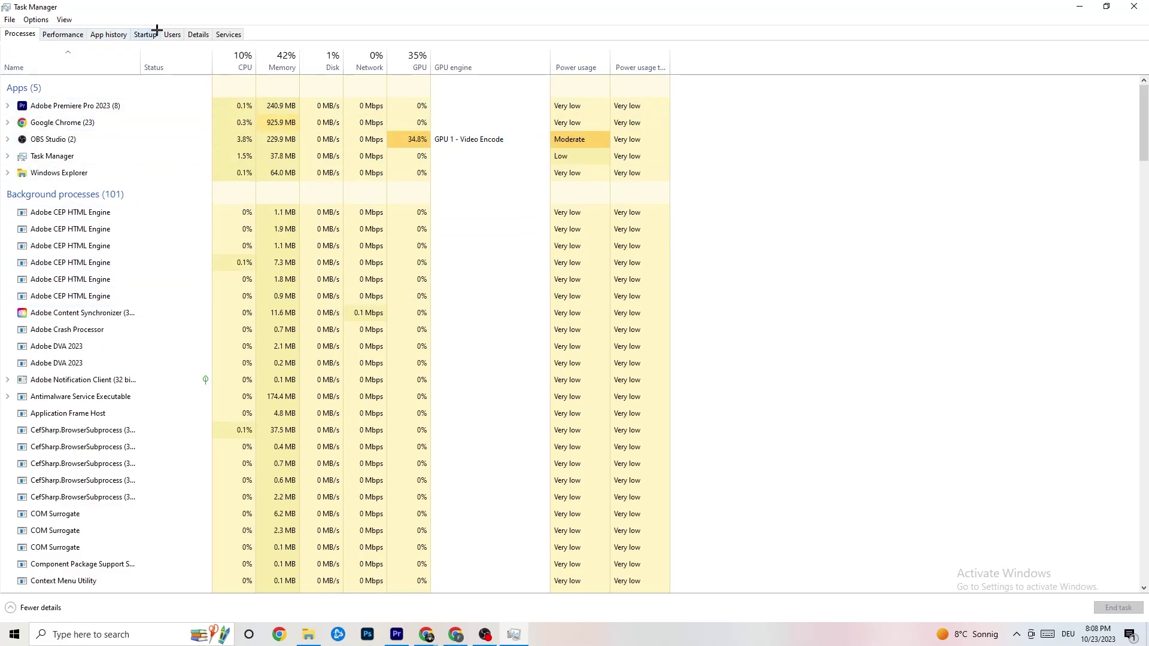
On the Details tab, inspect Adobe Premiere Pro's (PID 15148) priority, leaving it Normal
left_click(201, 33)
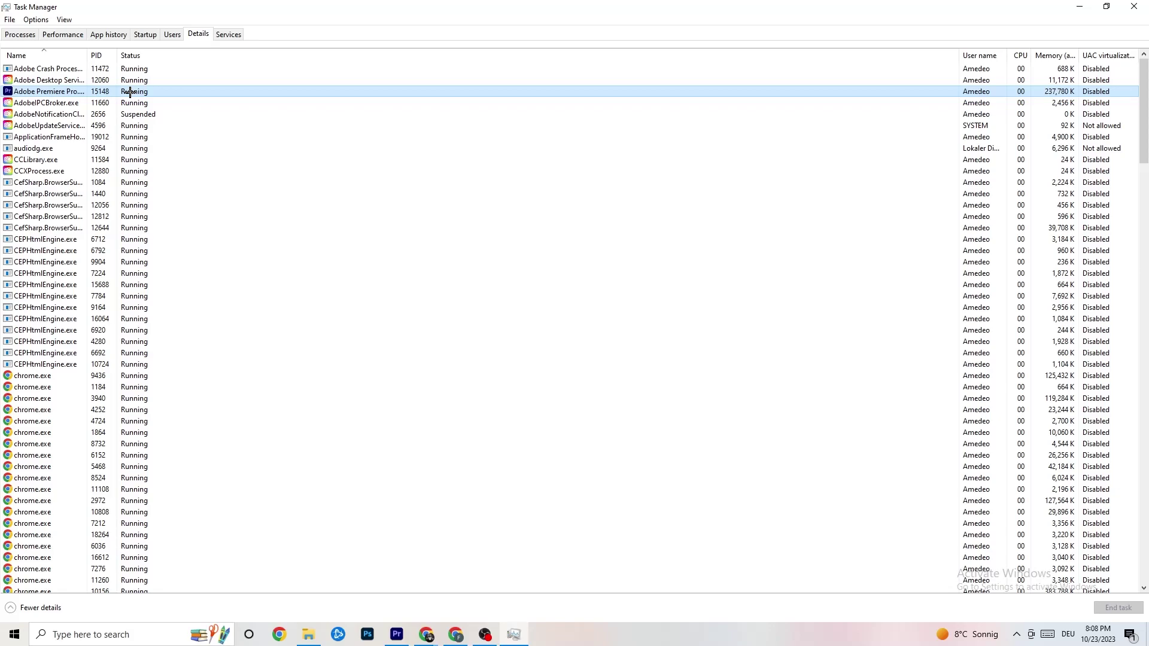
right_click(130, 92)
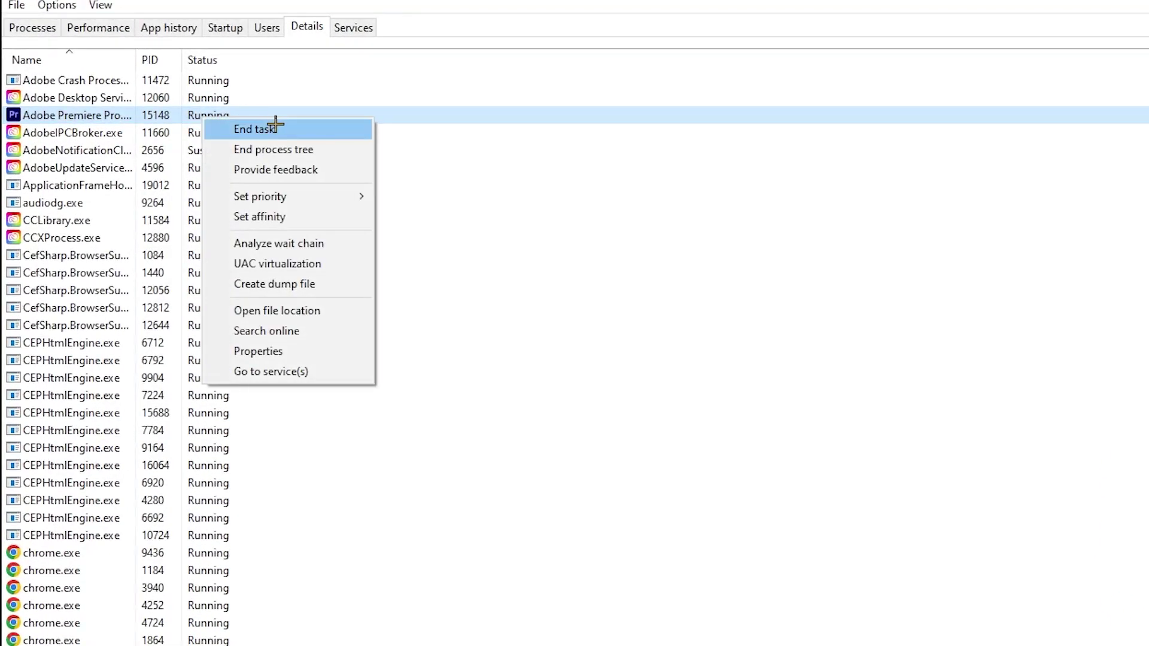
mouse_move(313, 196)
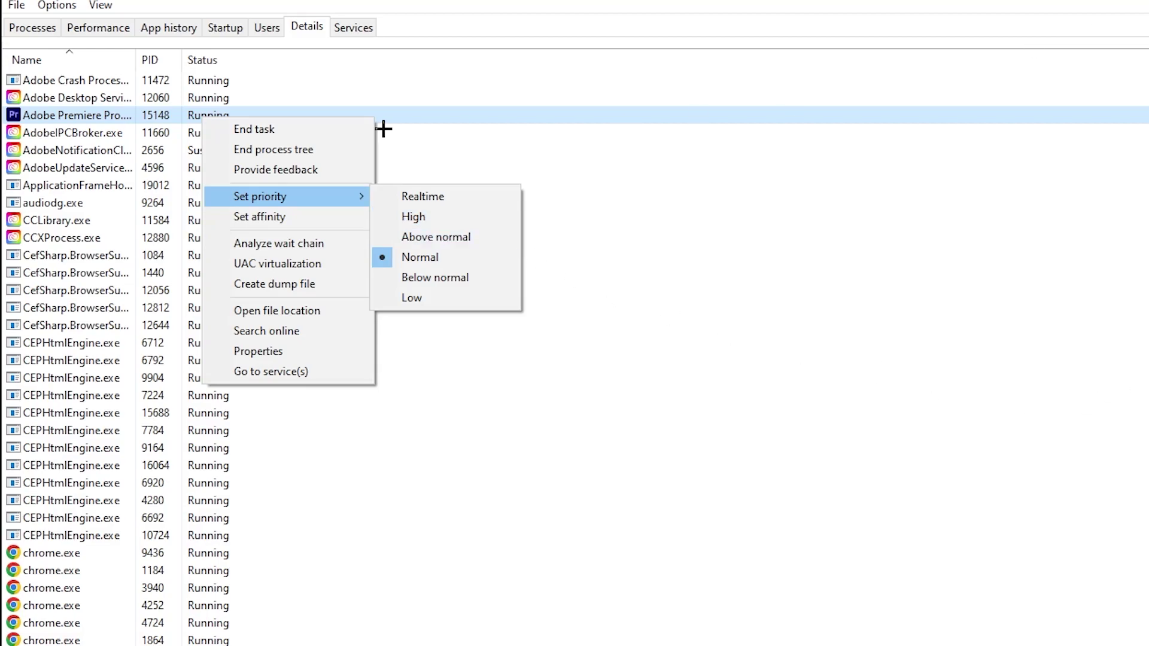
left_click(421, 80)
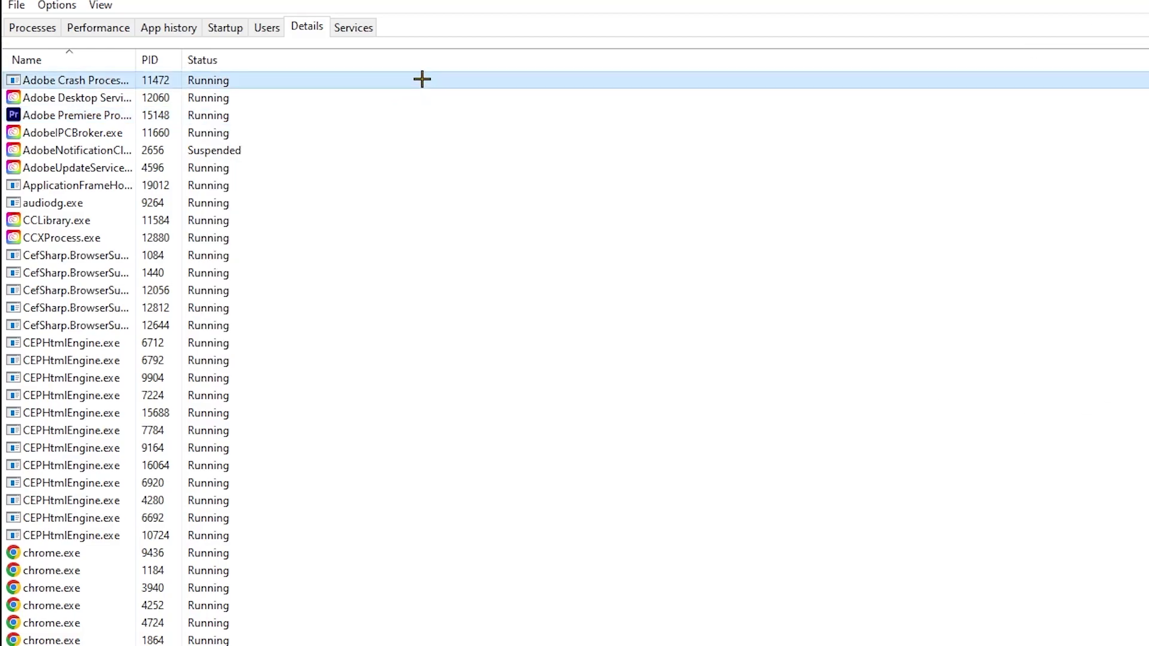
Review the Adobe Updater Startup Utility entry on the Startup tab unchanged, then close Task Manager
left_click(227, 26)
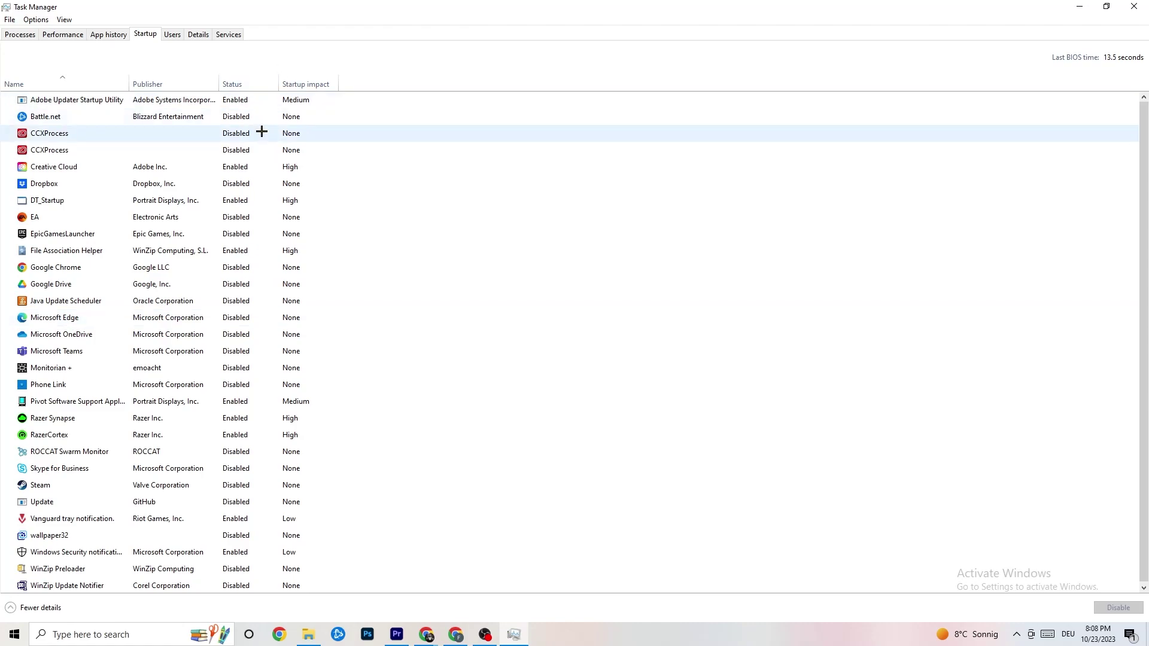
right_click(246, 105)
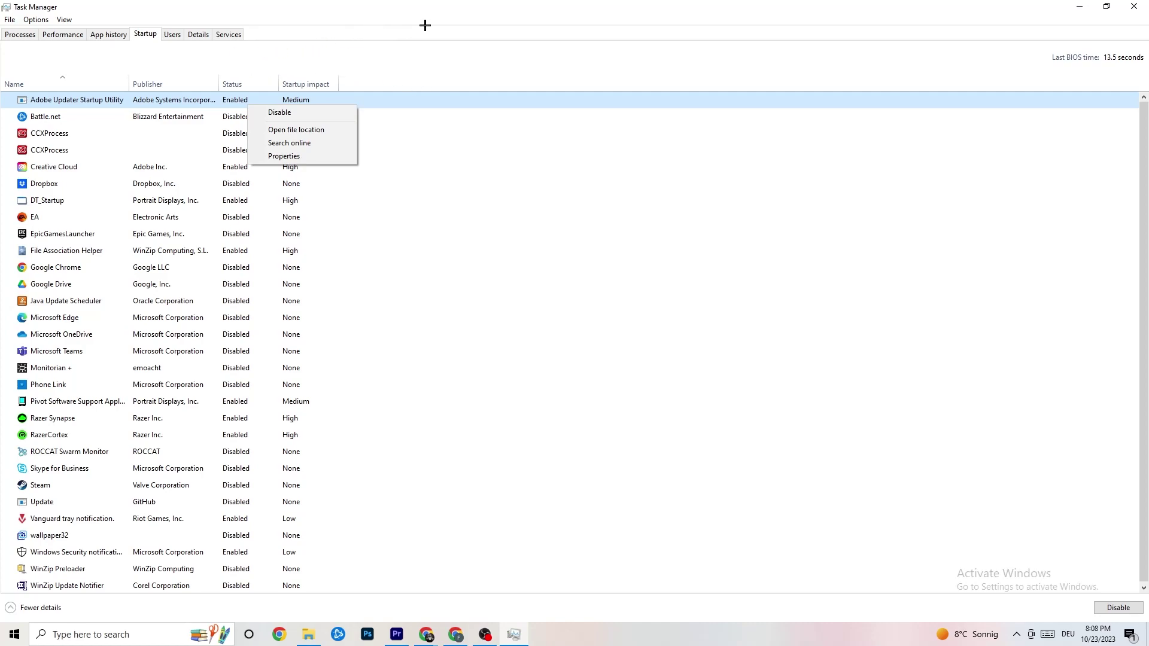
left_click(409, 5)
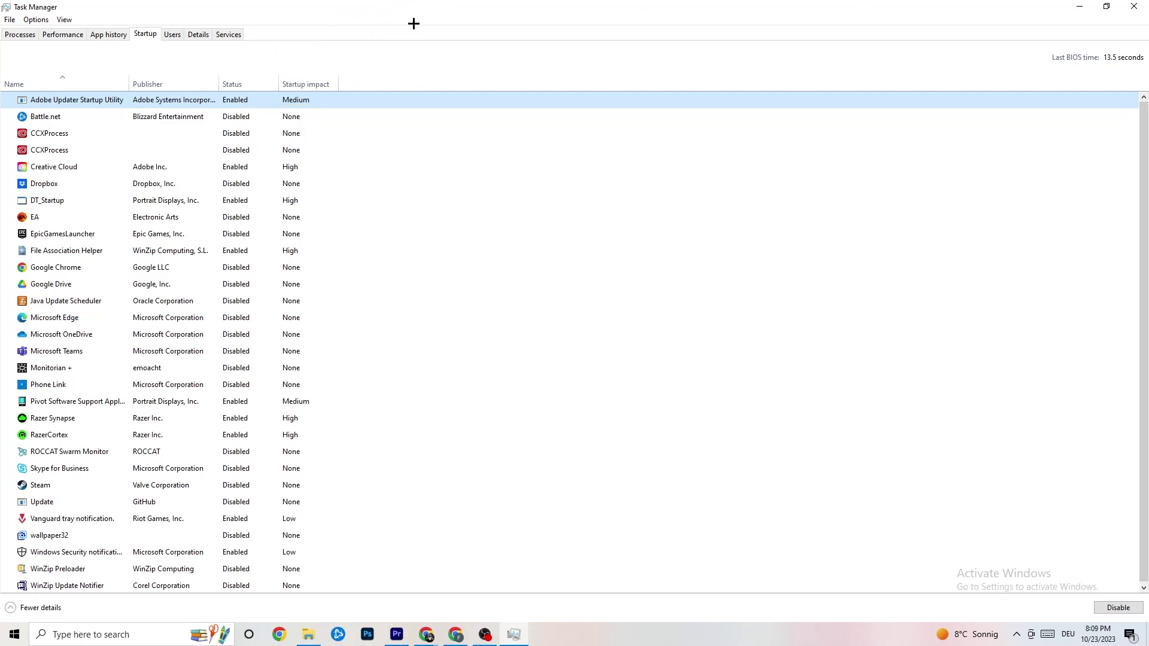
left_click(1134, 6)
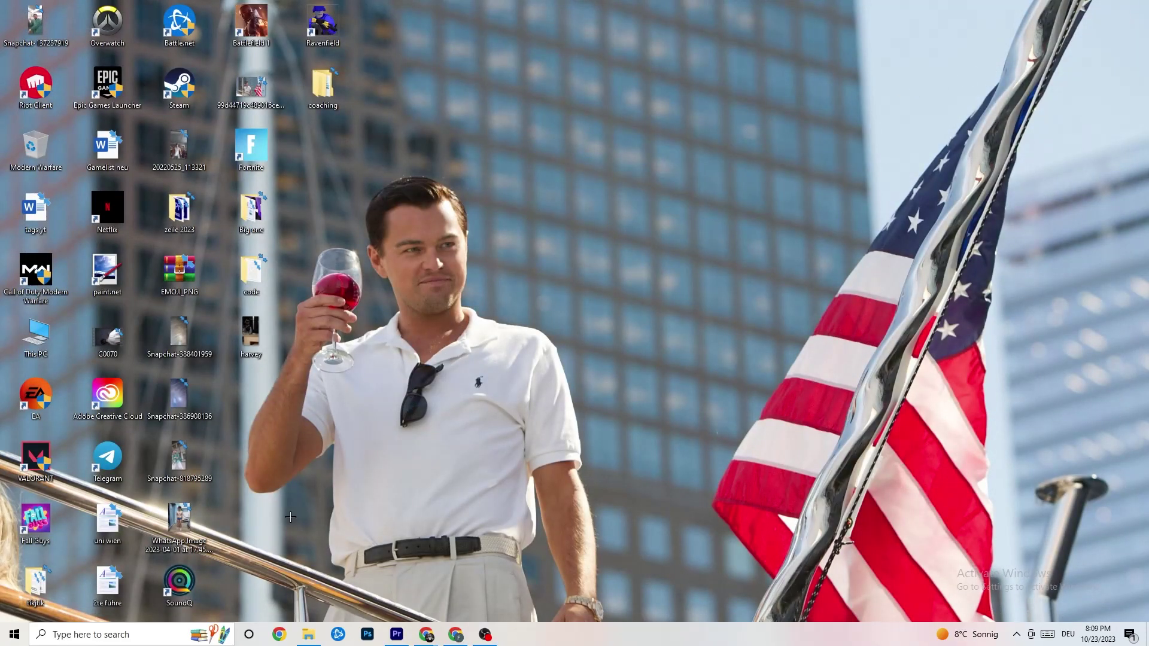
Go to Settings > System > Display from the Start menu
left_click(14, 634)
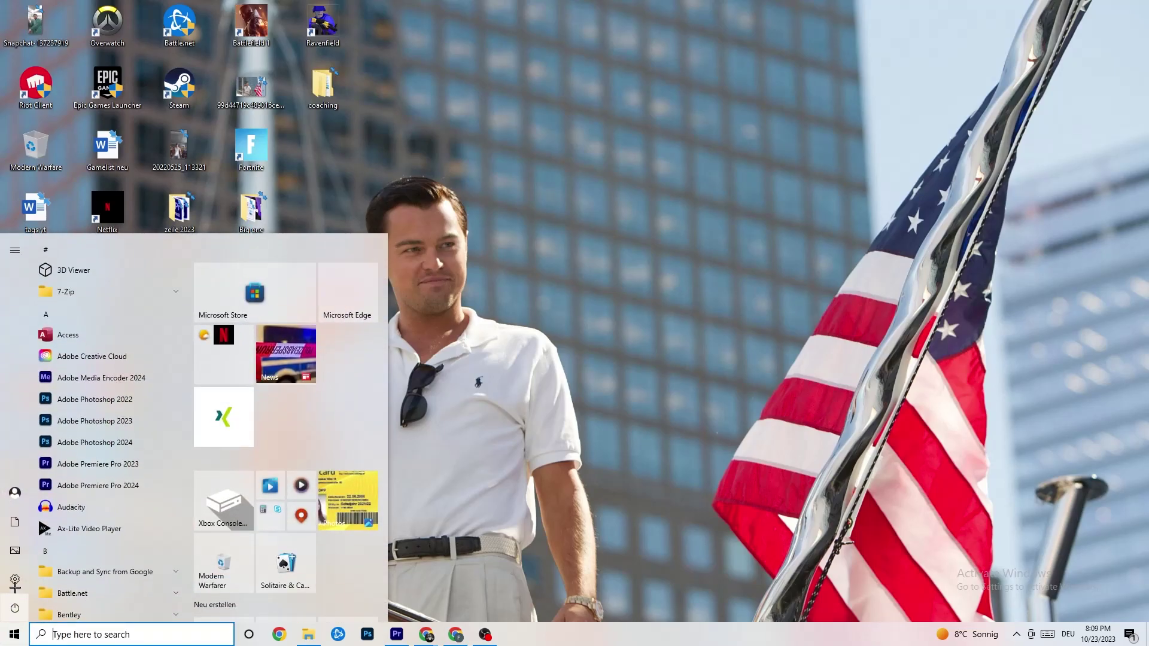
left_click(14, 588)
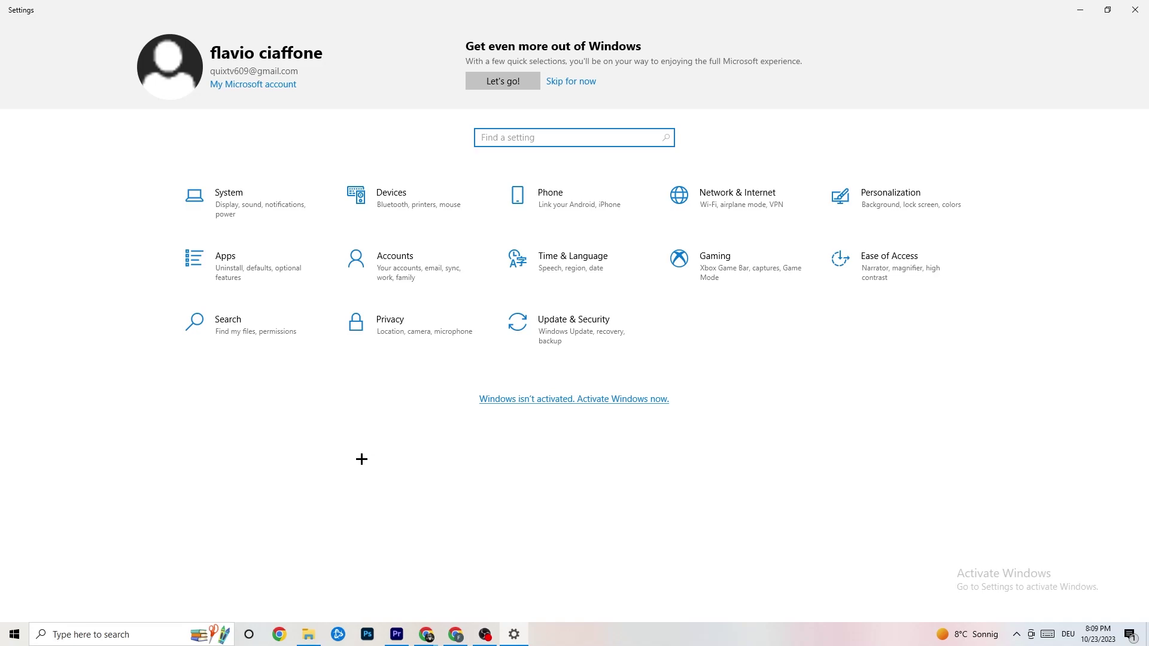
left_click(272, 208)
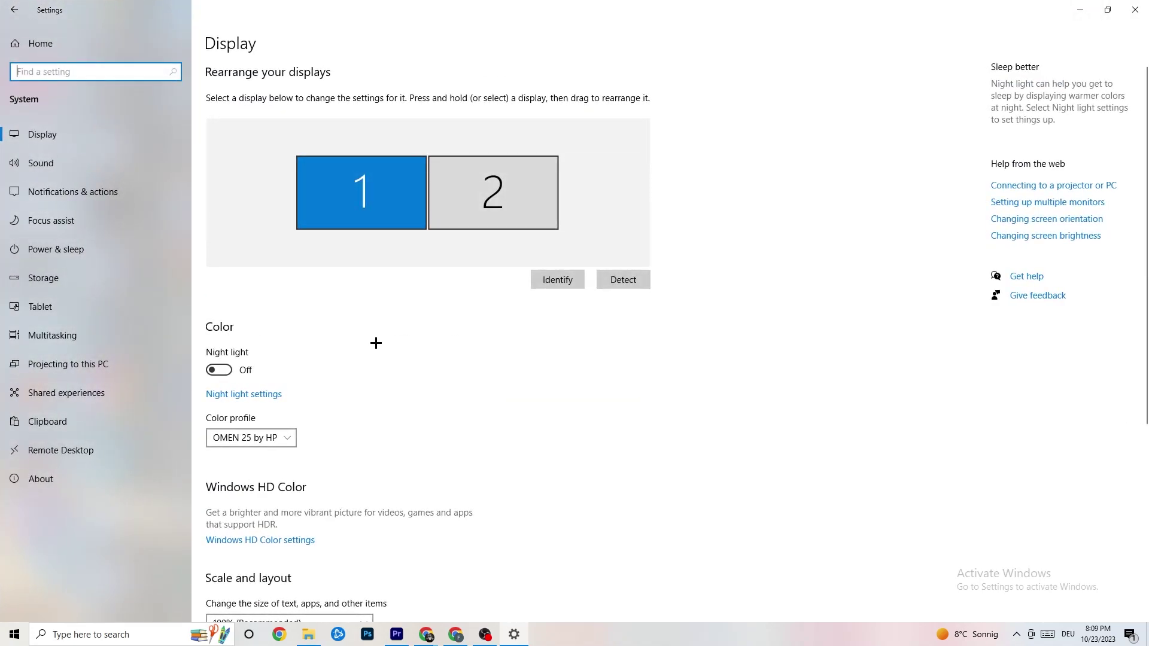
scroll(646, 233, "down", 4)
scroll(647, 235, "up", 4)
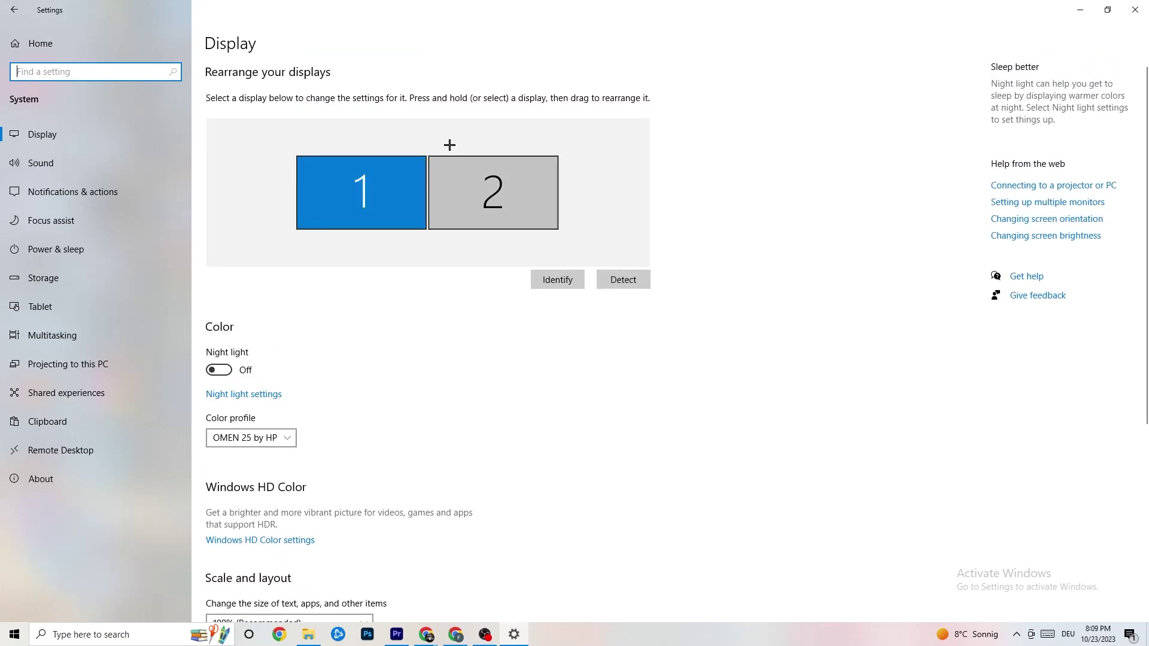
scroll(485, 287, "down", 4)
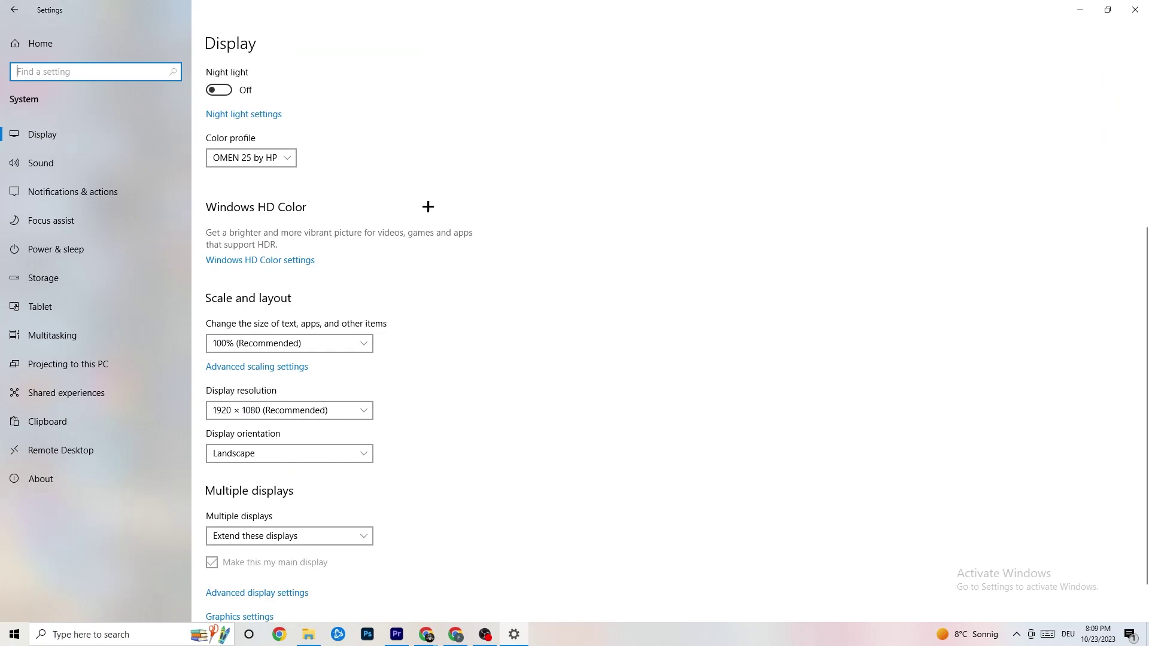
Confirm scaling stays at 100% and resolution at 1920 × 1080
left_click(361, 343)
left_click(344, 318)
left_click(341, 343)
left_click(508, 309)
left_click(349, 411)
left_click(509, 360)
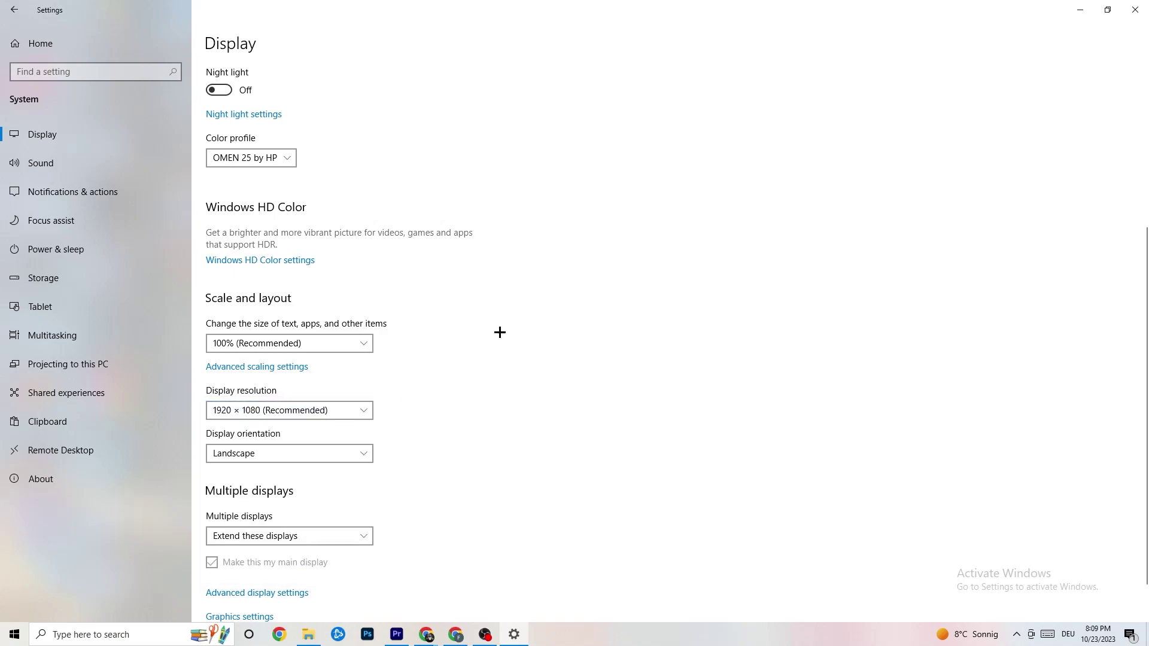
scroll(493, 345, "down", 1)
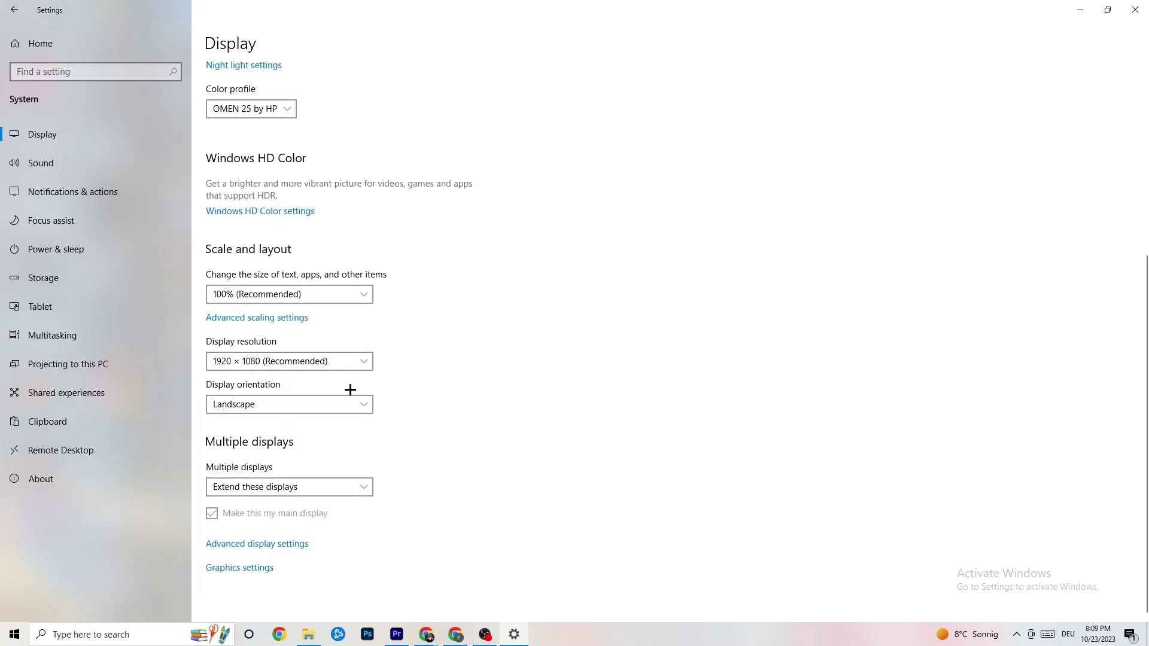
left_click(120, 241)
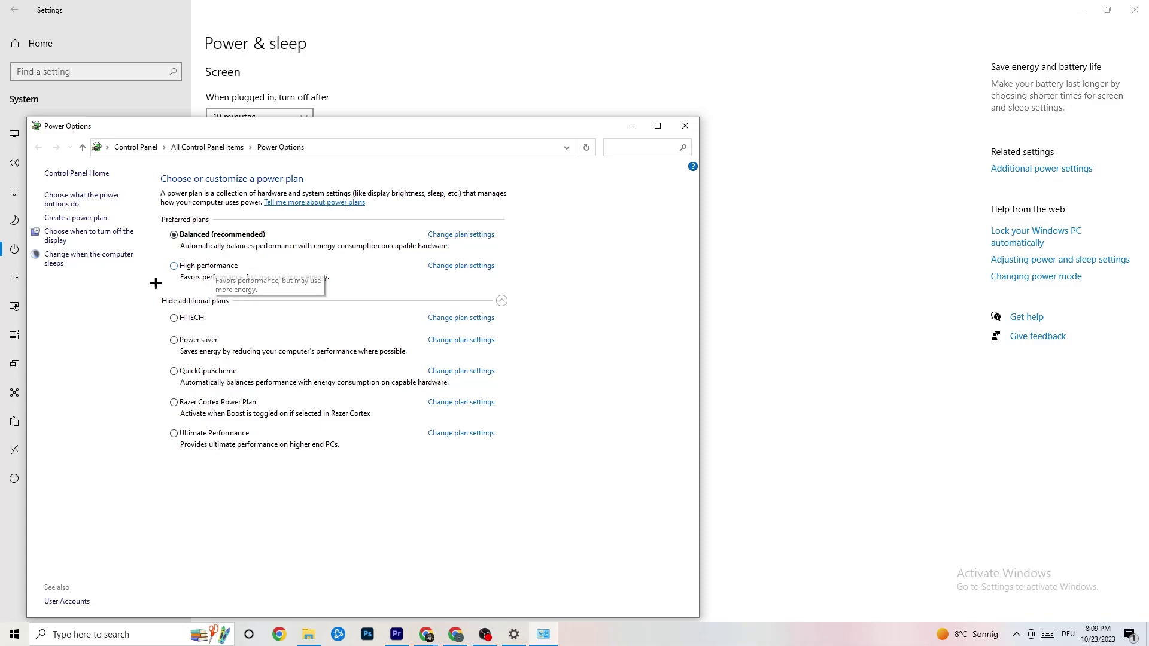
Close Power Options with the Balanced plan kept and go to the Storage page
left_click(685, 127)
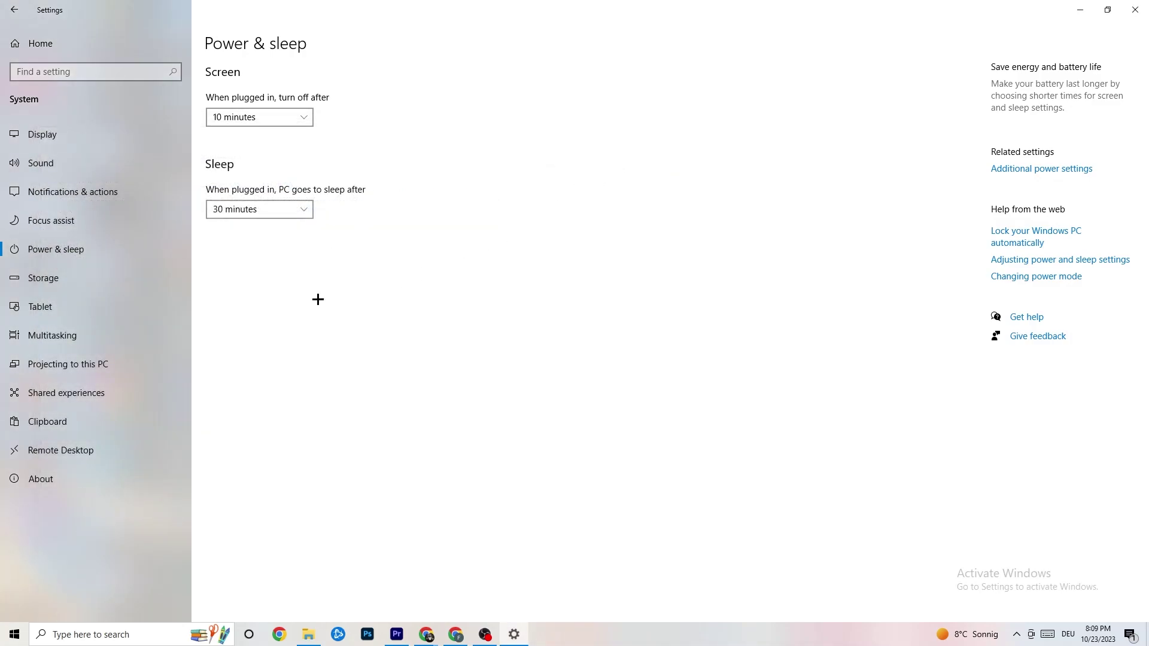
left_click(74, 287)
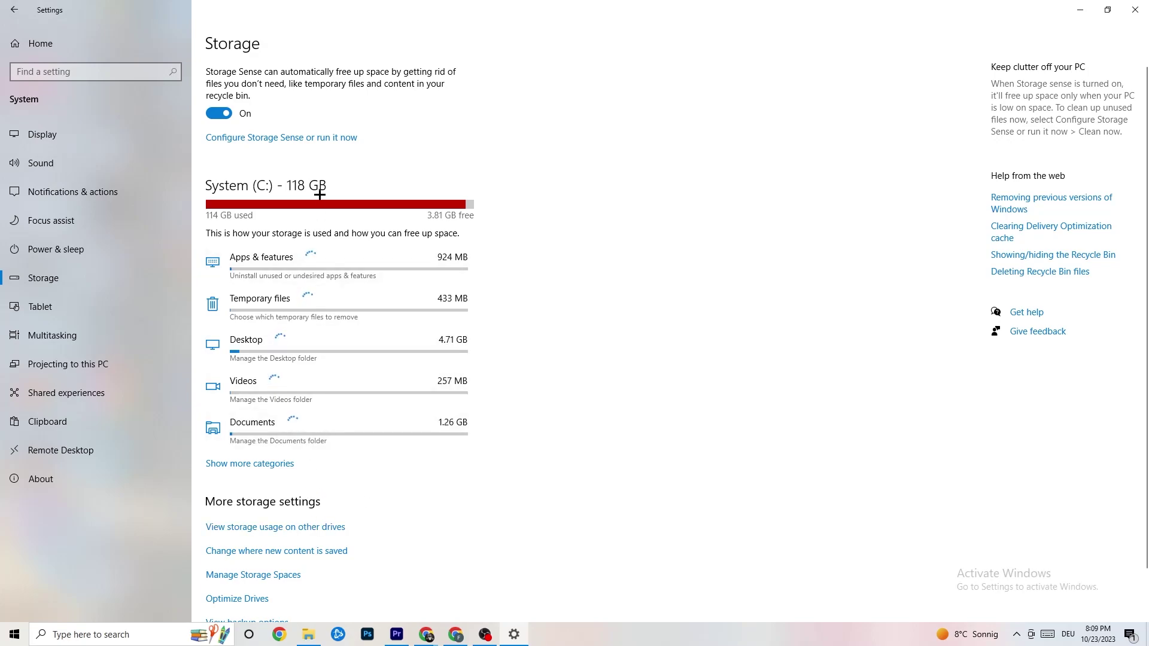
Keep Storage Sense set to run every week, then go back to the Settings home page
left_click(322, 141)
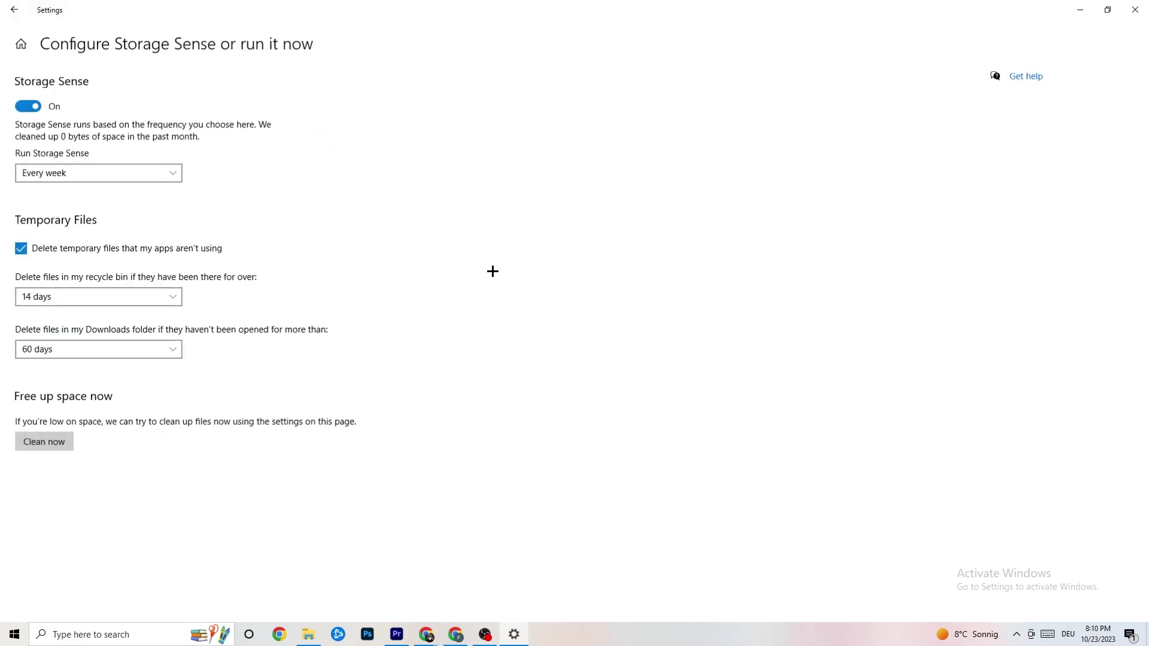
left_click(144, 173)
left_click(358, 170)
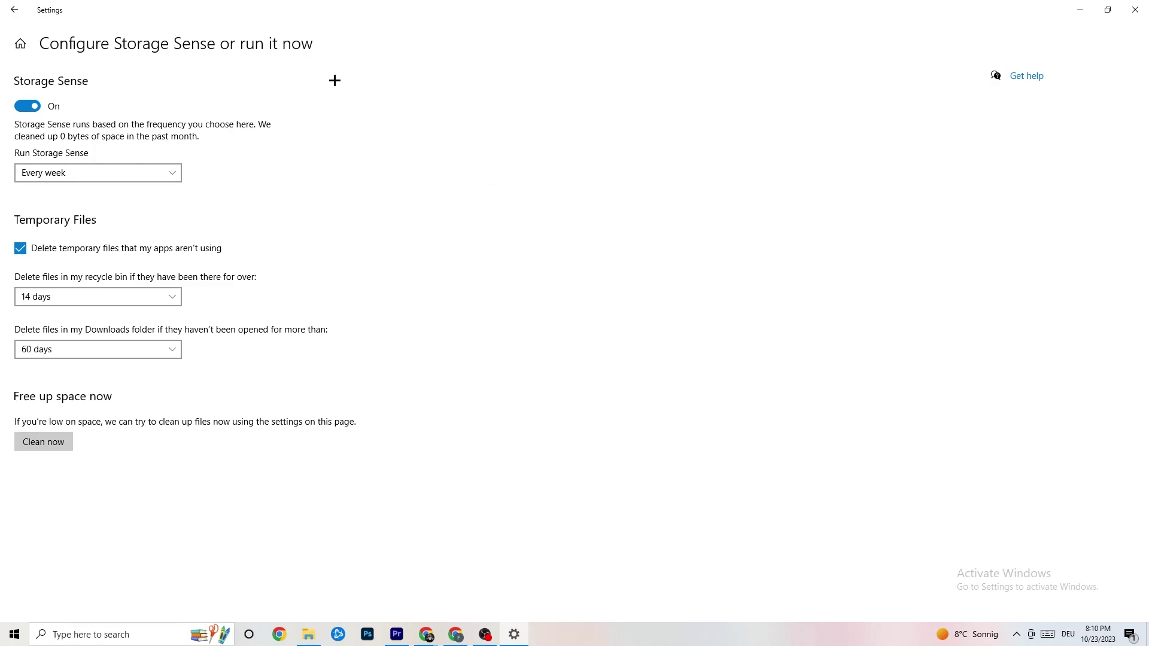
left_click(17, 10)
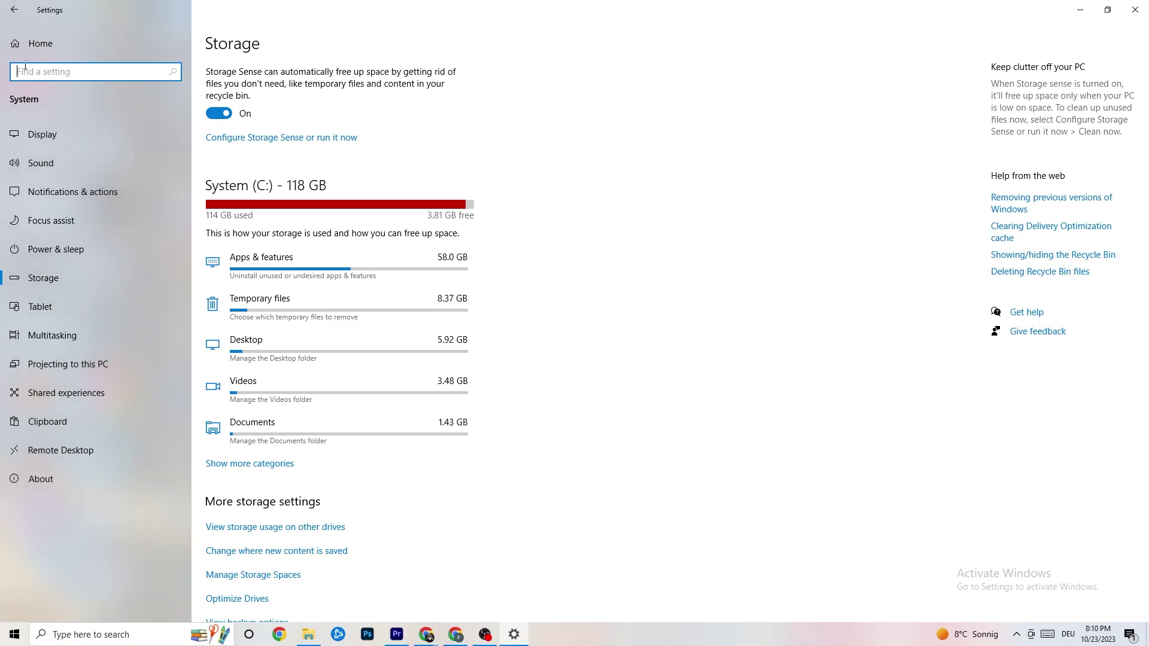
left_click(14, 9)
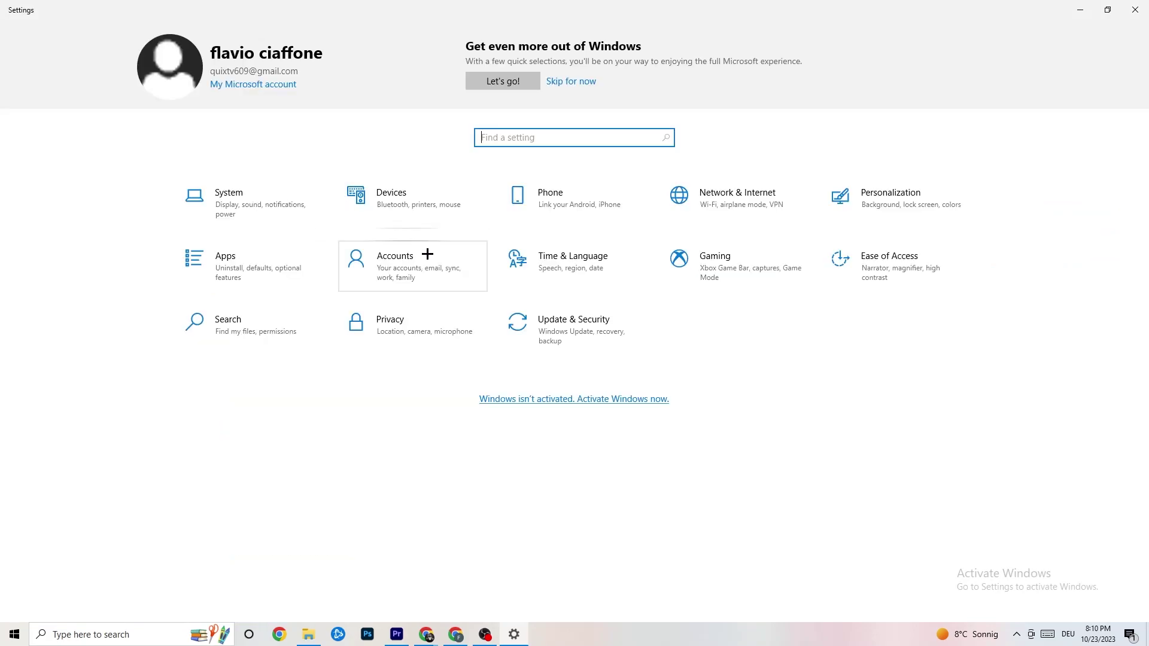
left_click(700, 284)
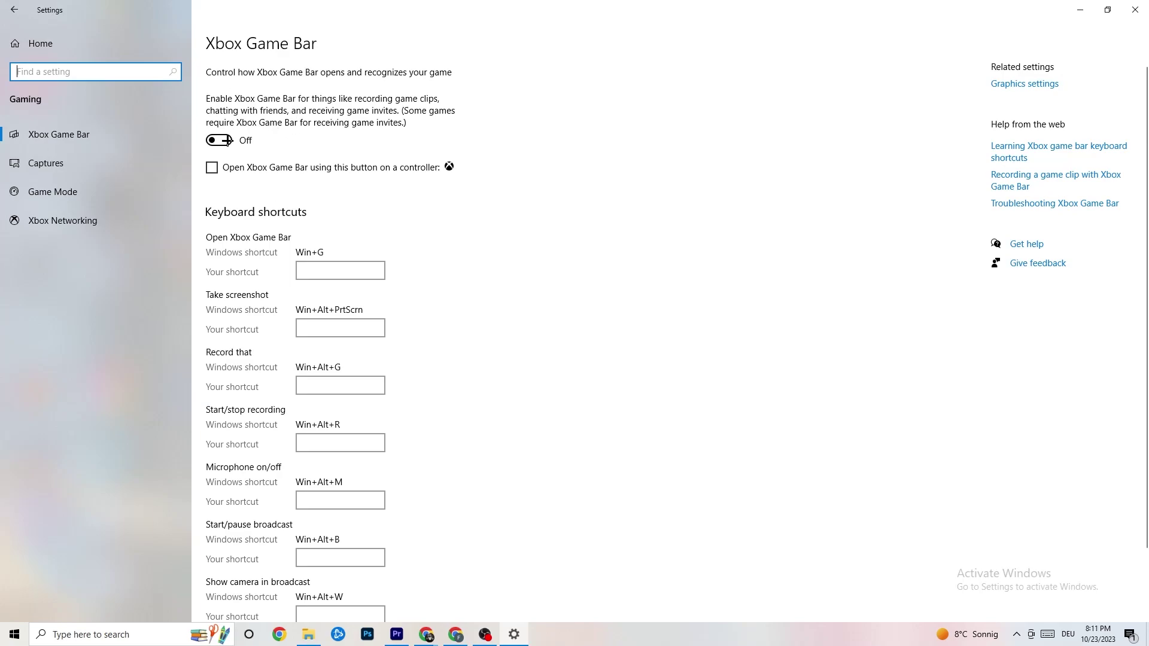
left_click(54, 163)
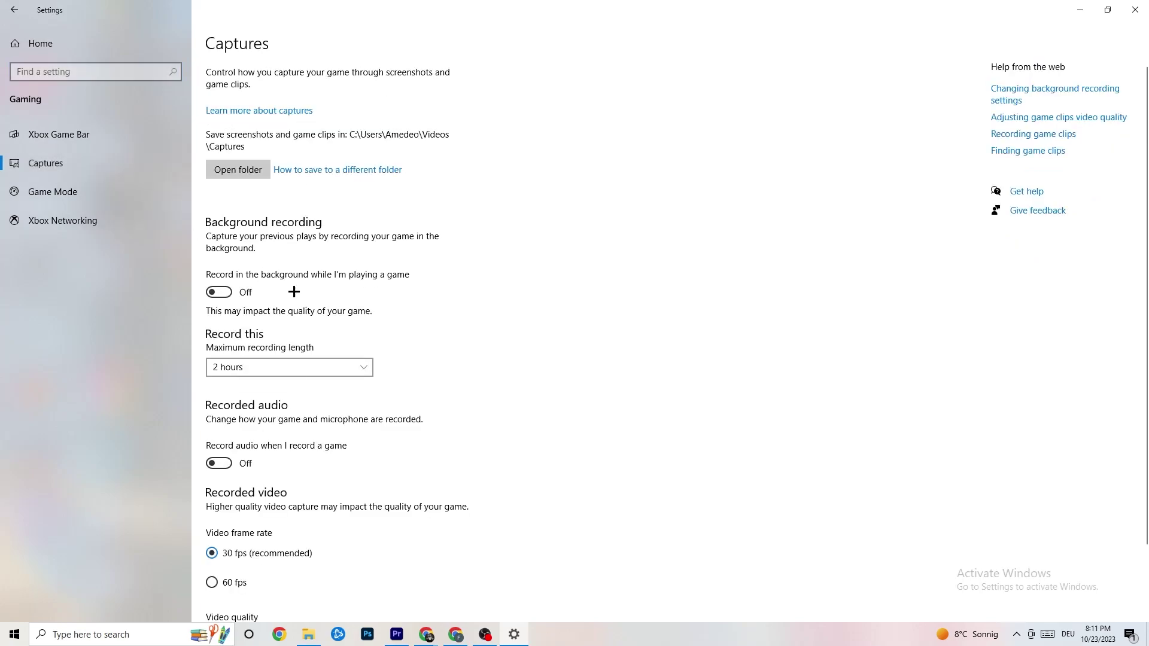
scroll(398, 250, "down", 3)
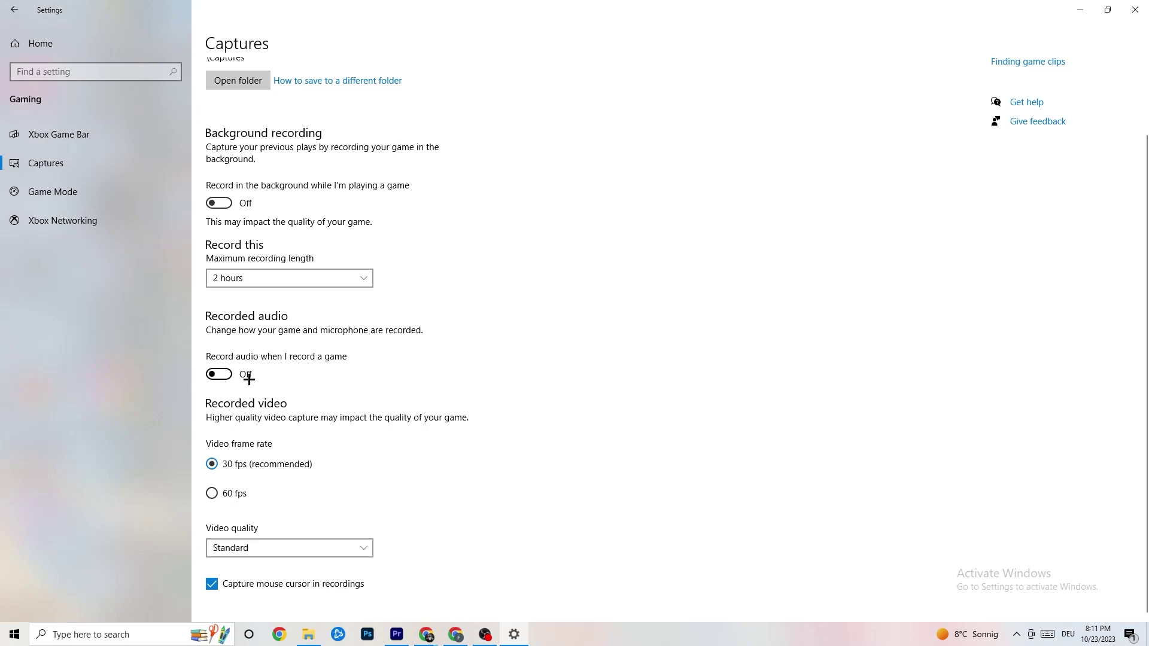
left_click(76, 191)
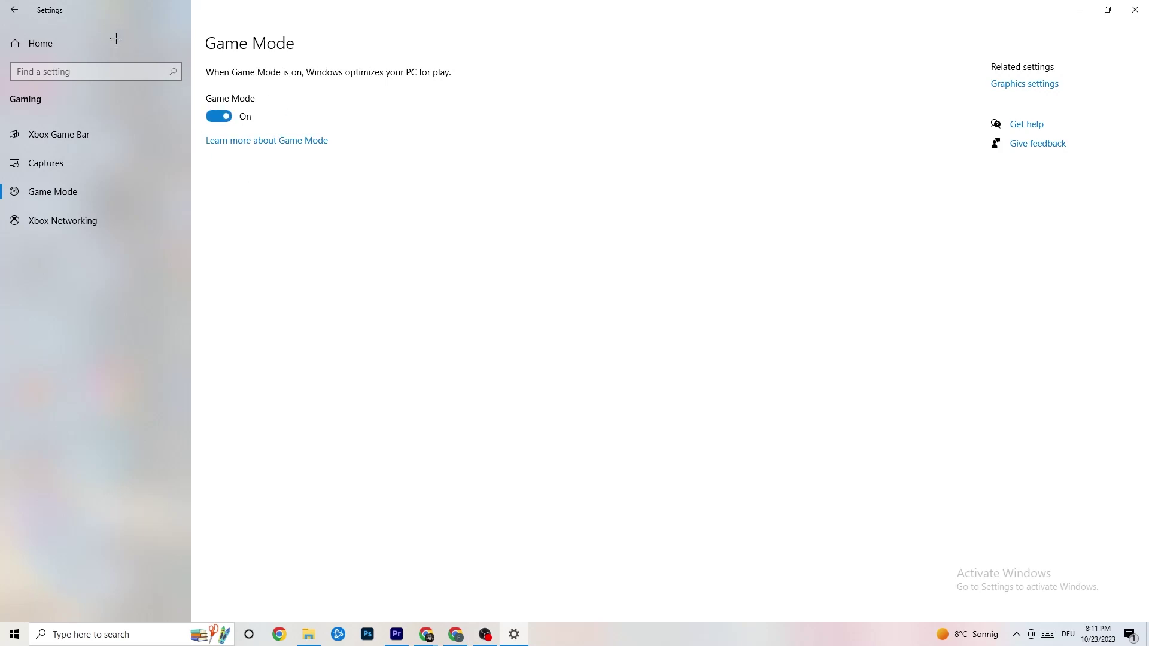
left_click(14, 9)
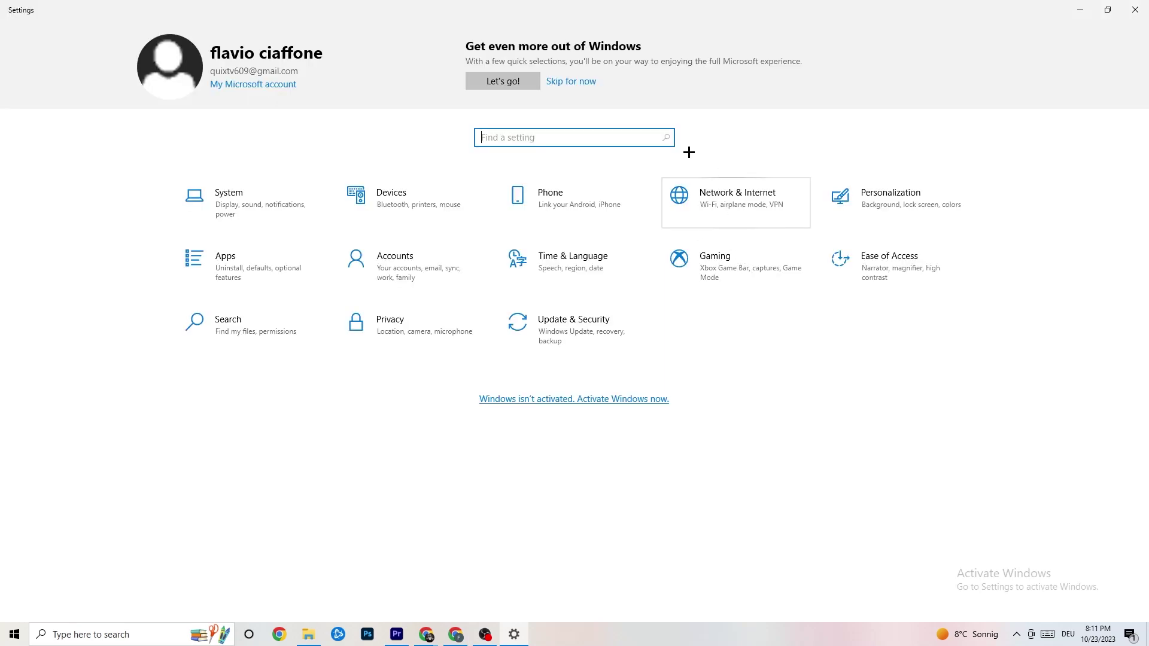
Confirm Windows Update reports the PC is up to date, then view the Troubleshoot settings
left_click(582, 322)
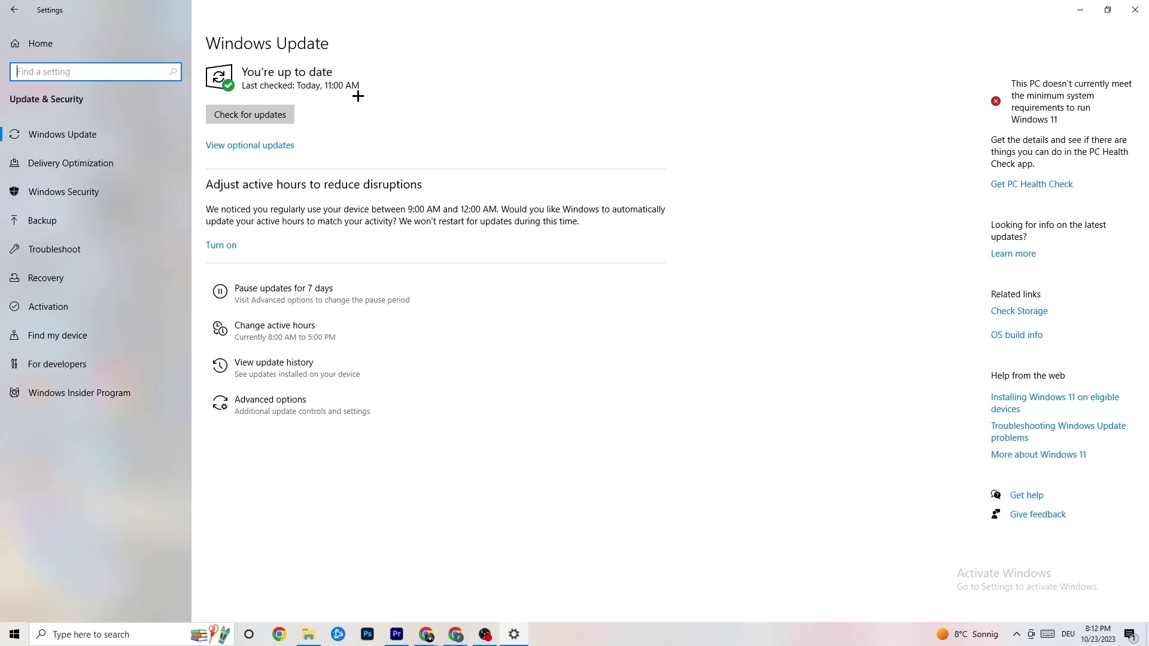
left_click(131, 137)
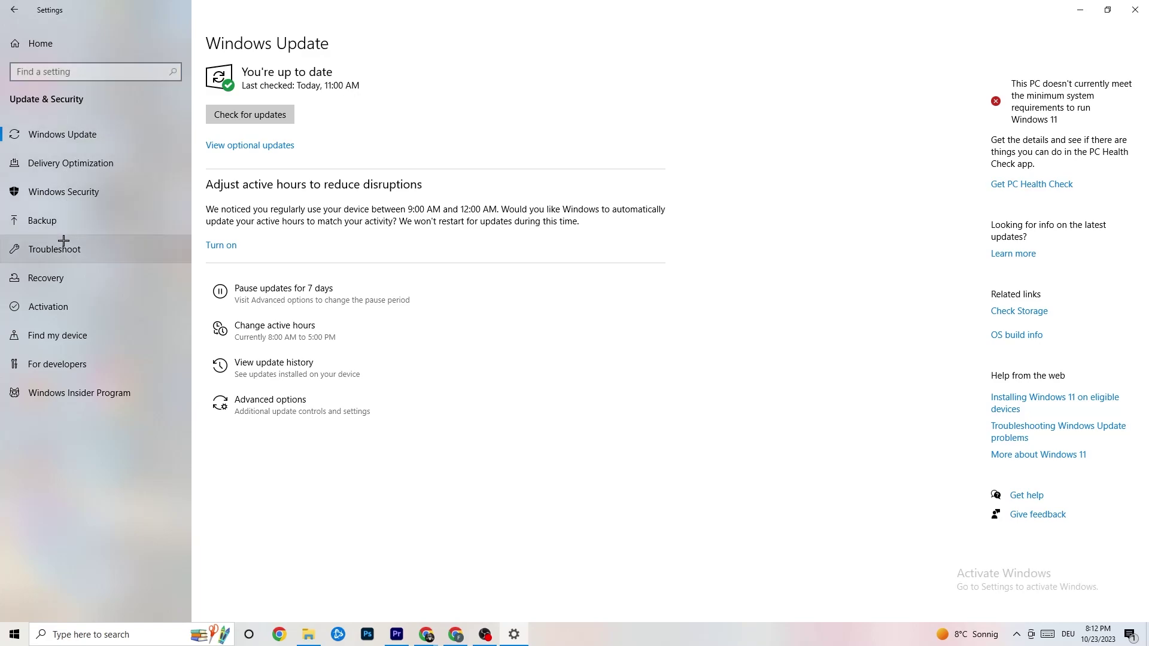
left_click(64, 244)
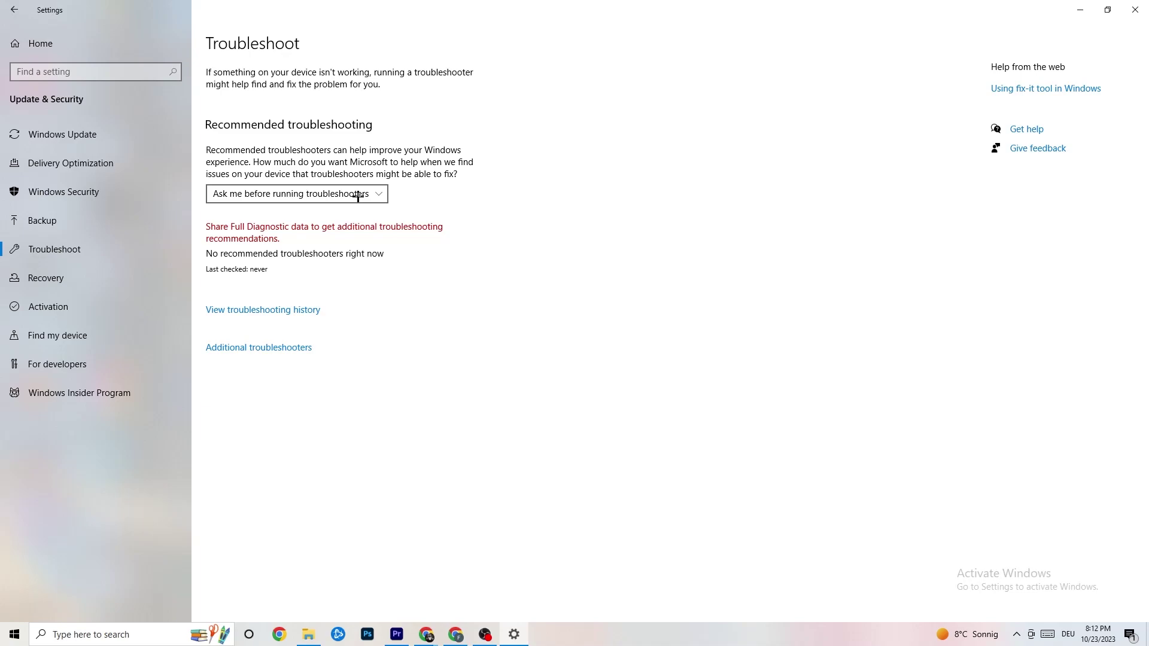
Close the Settings window to return to the desktop
left_click(1137, 7)
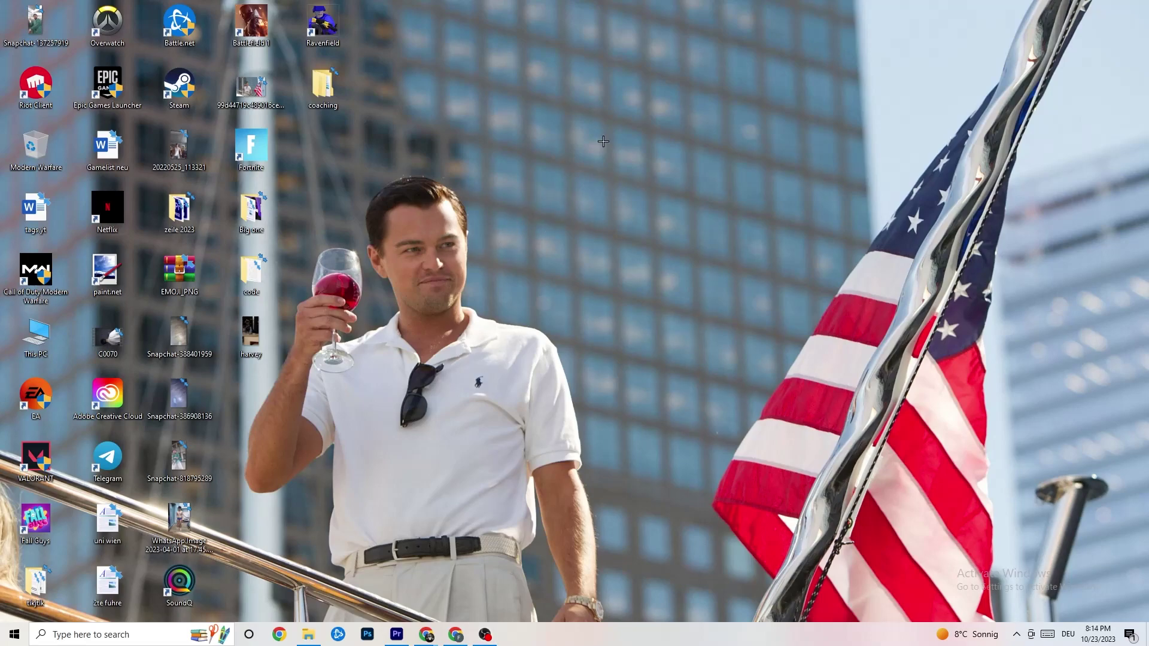
Launch NVIDIA Control Panel from the desktop menu and review image settings left on Let the 3D application decide
right_click(515, 155)
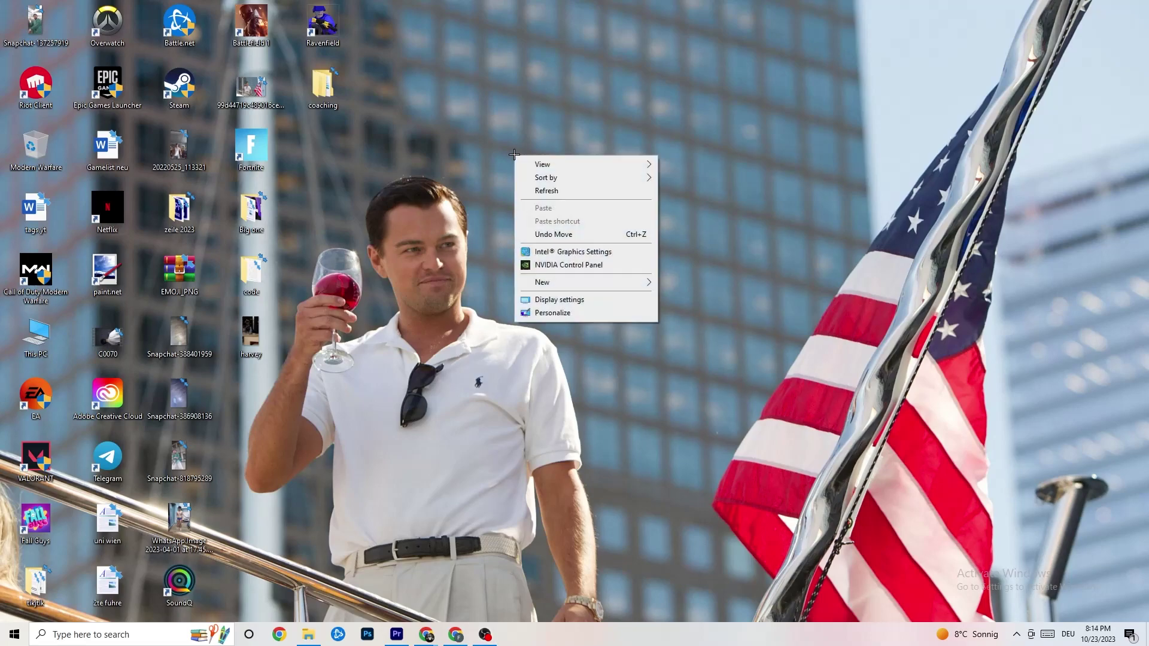
left_click(556, 267)
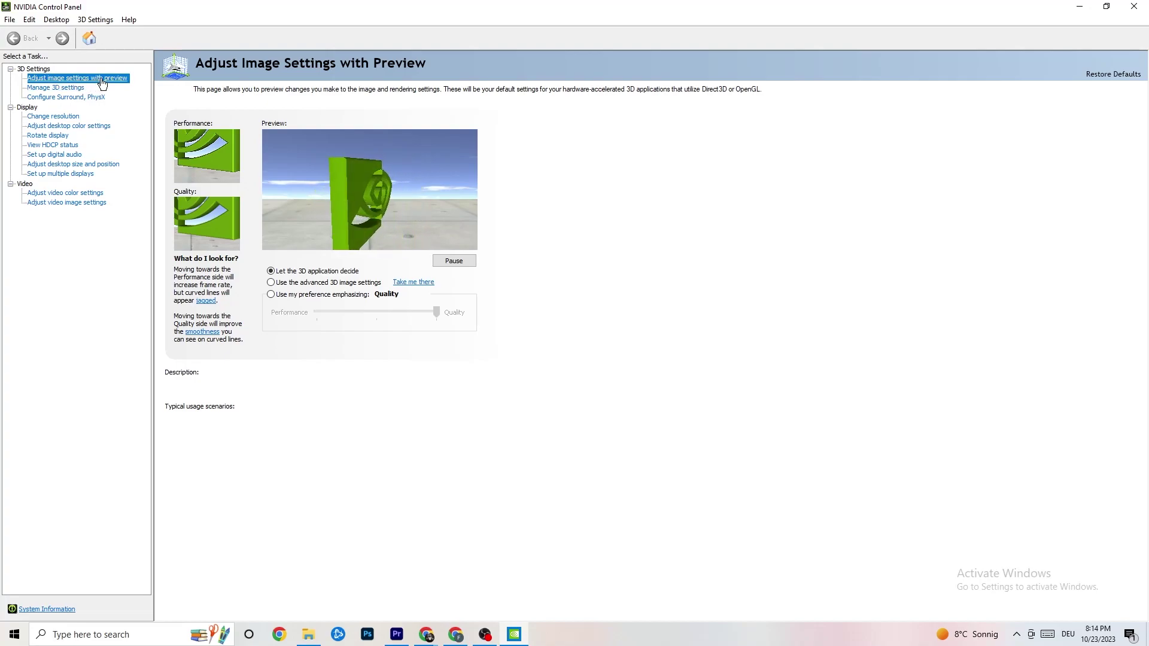
mouse_move(302, 277)
mouse_move(376, 310)
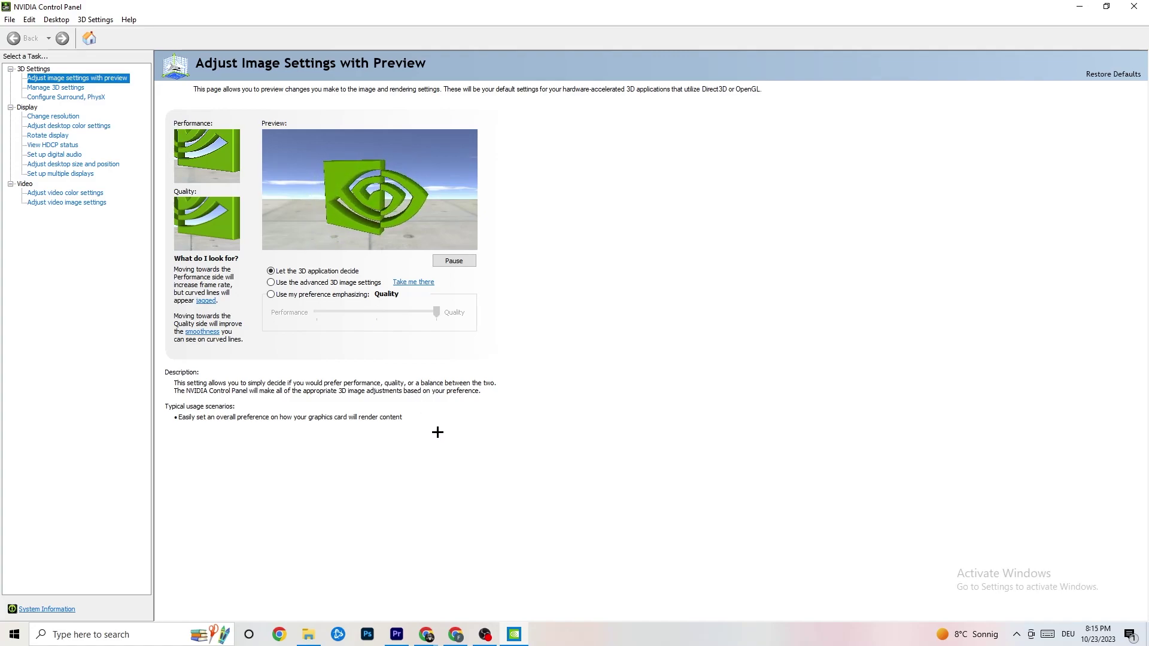
Check the Change Resolution page shows 1920 × 1080 (native) at 60Hz
left_click(49, 117)
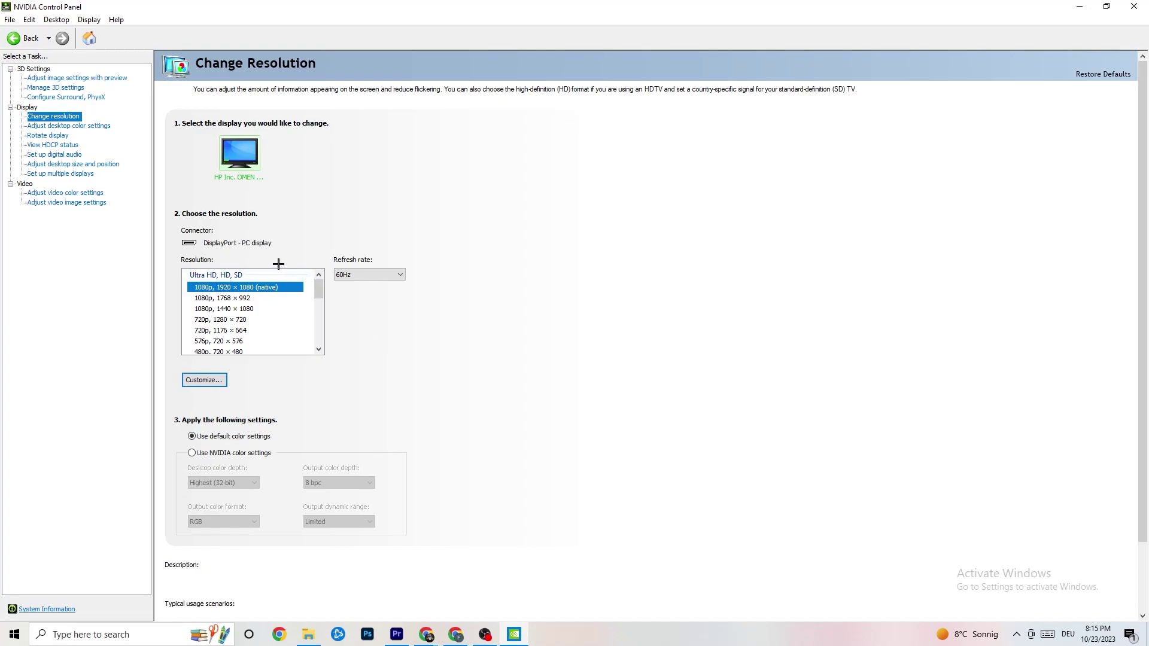
mouse_move(280, 292)
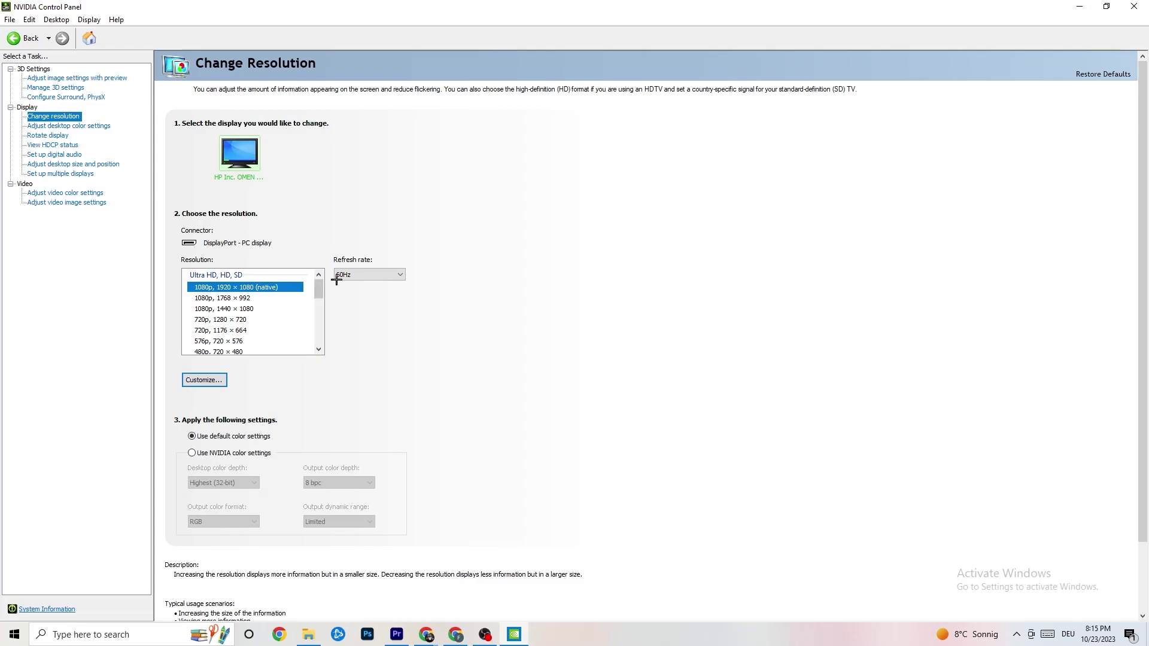
scroll(318, 296, "down", 1)
scroll(318, 296, "up", 1)
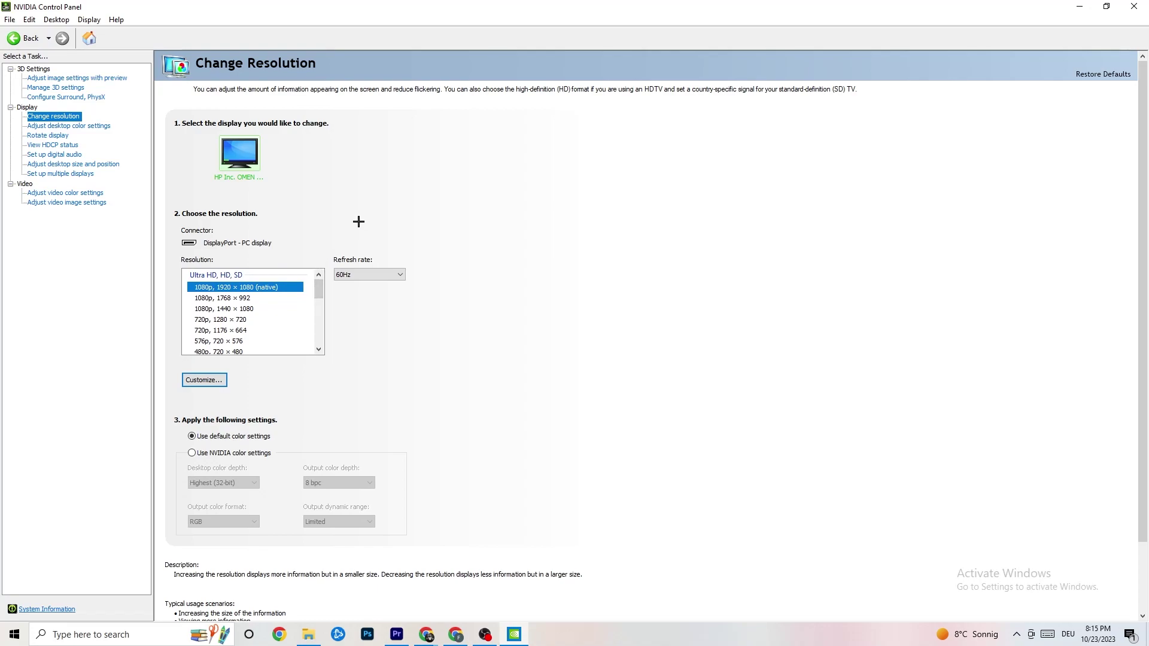